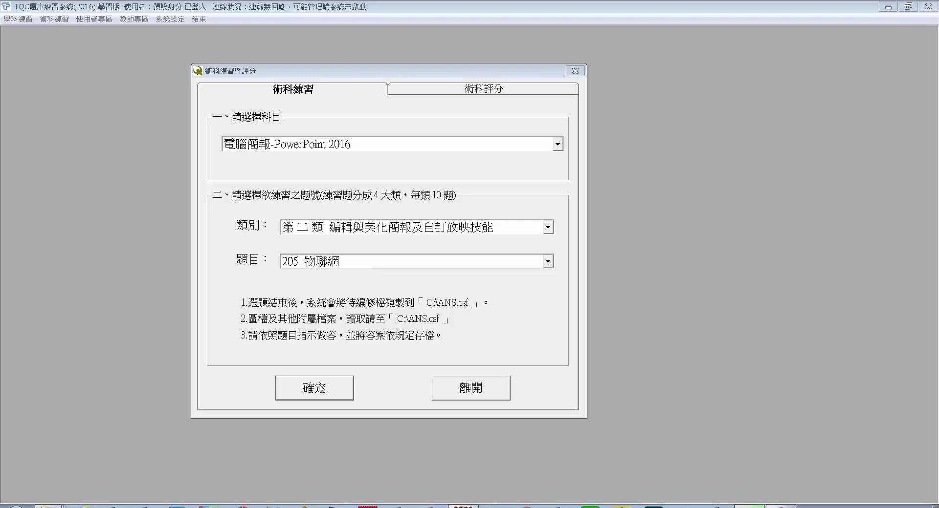
- Start PowerPoint practice question 205 物聯網 and confirm its files were copied to C:\ANS.csf
left_click(319, 387)
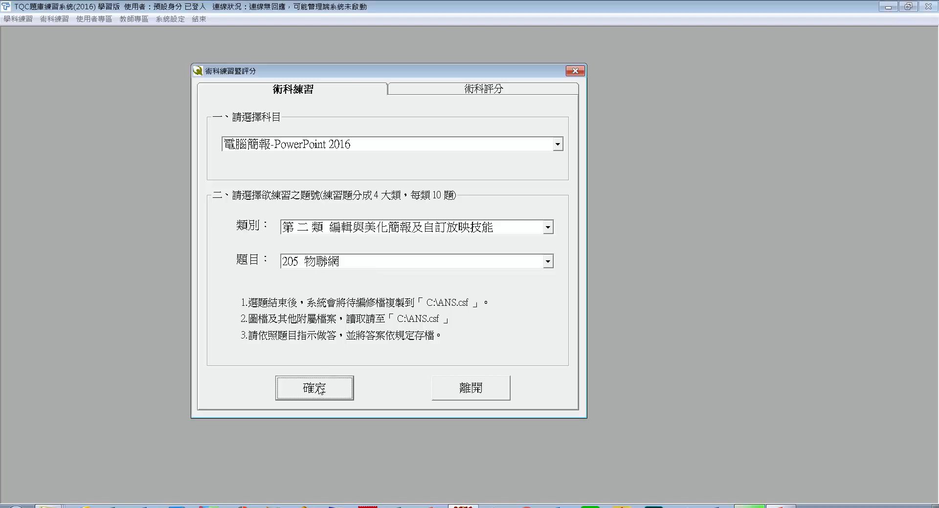
left_click(471, 306)
- Open PPD02.pptx from the PP02 folder in PowerPoint
double_click(133, 84)
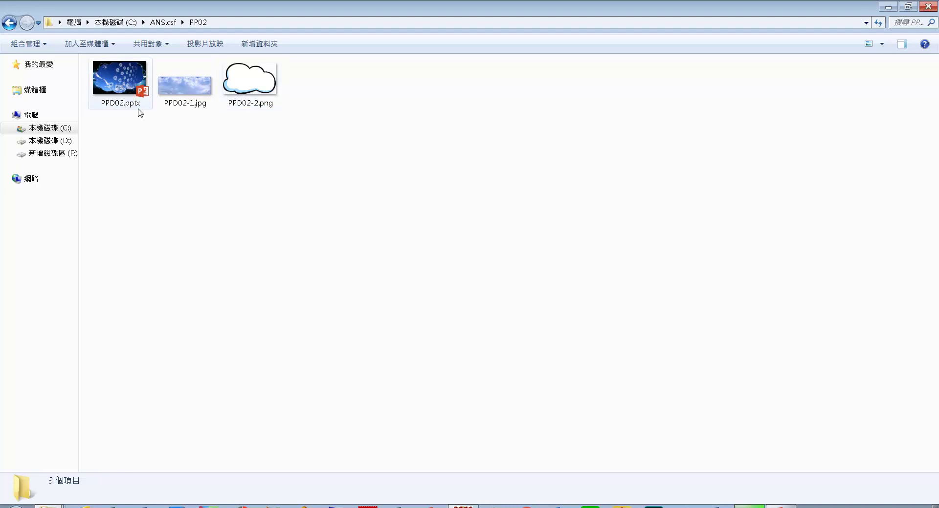
double_click(119, 81)
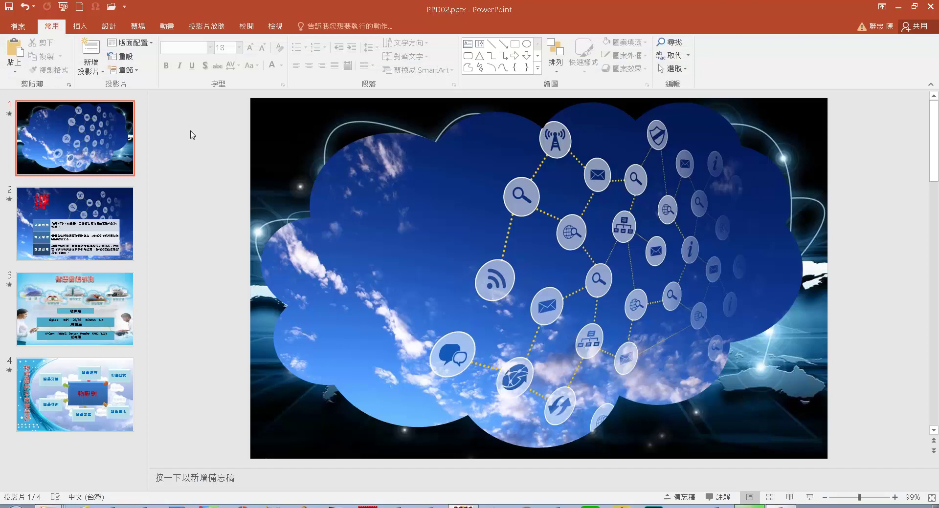
- Apply a 25-point Soft Edges picture effect to the cloud picture on slide 1
left_click(386, 198)
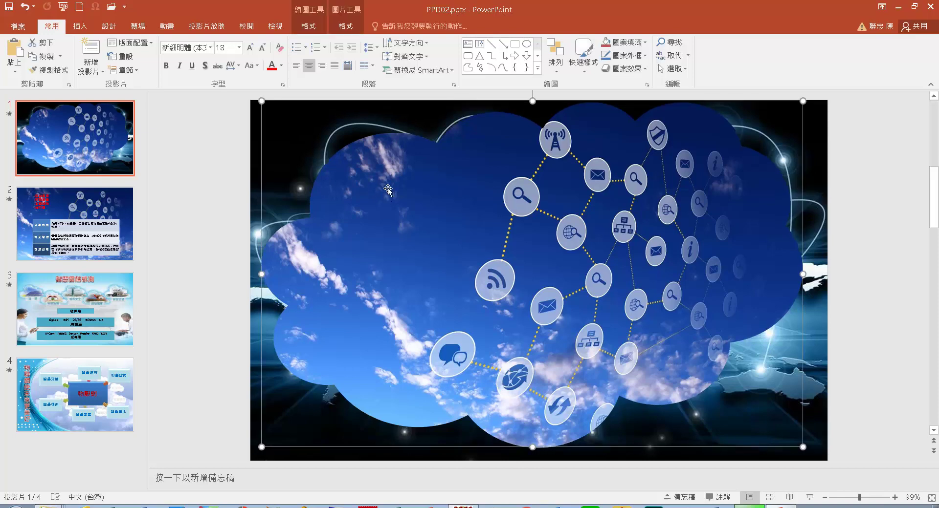
left_click(354, 33)
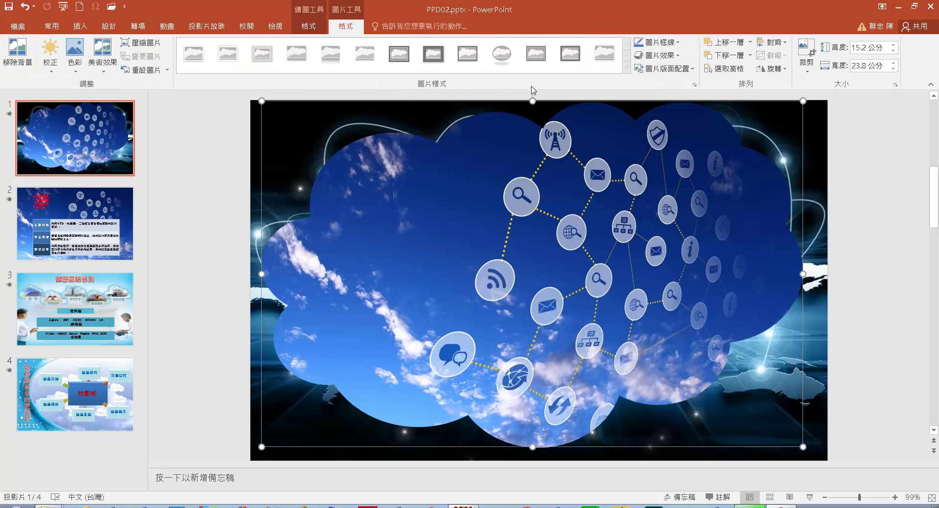
left_click(680, 57)
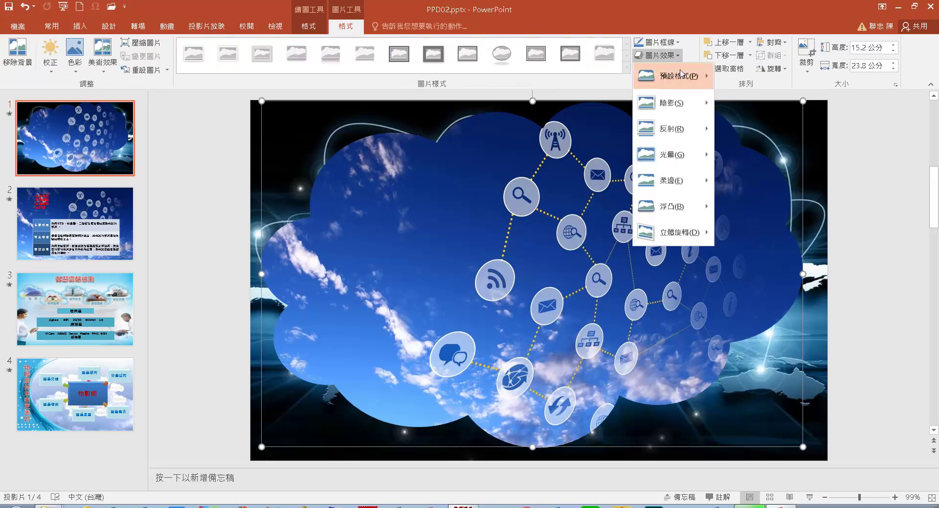
mouse_move(673, 181)
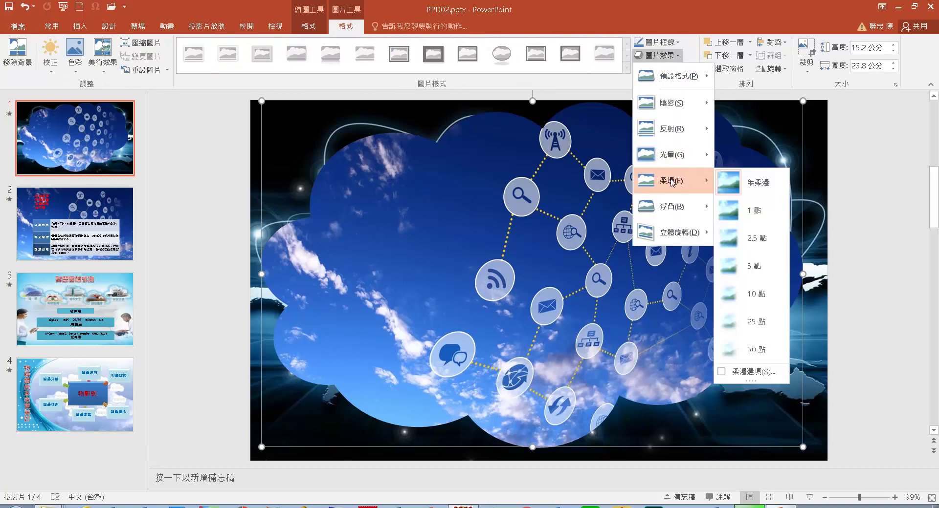
left_click(757, 322)
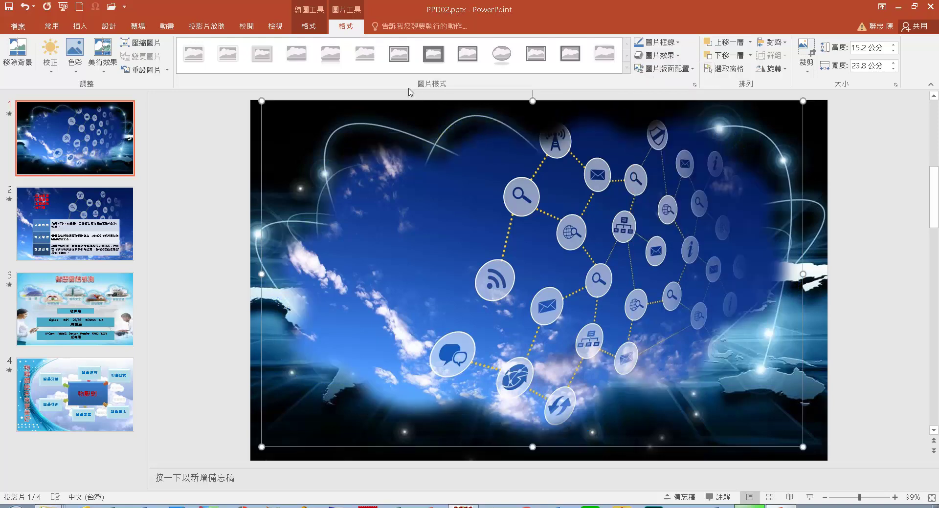
- Set the slide 1 picture's fill transparency to 50%
left_click(694, 85)
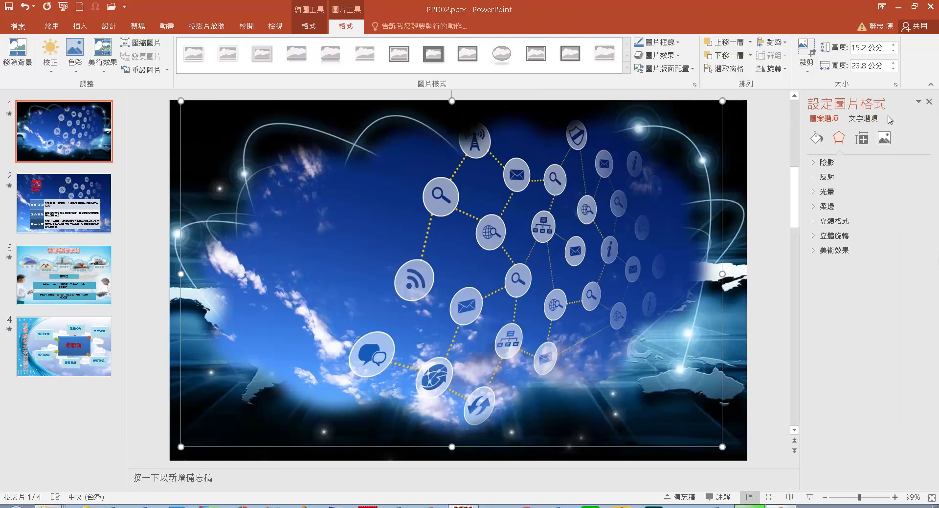
left_click(816, 138)
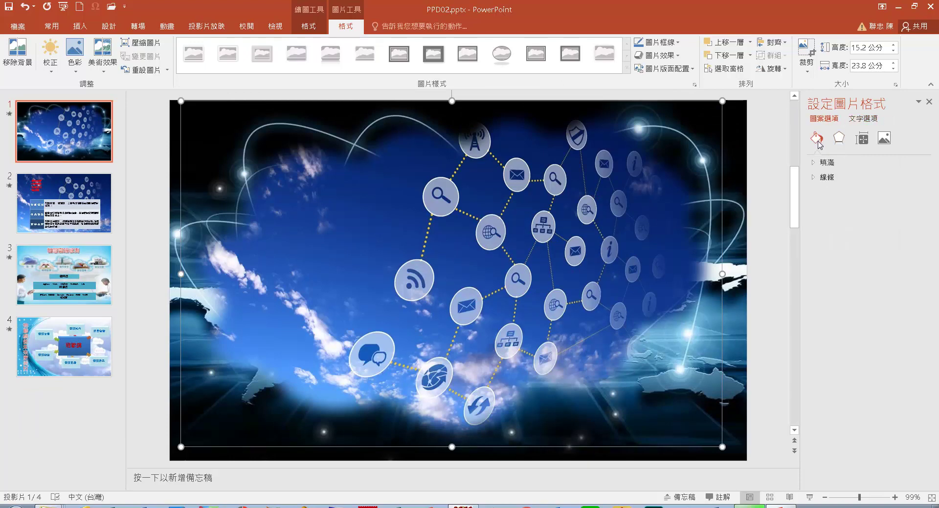
left_click(814, 163)
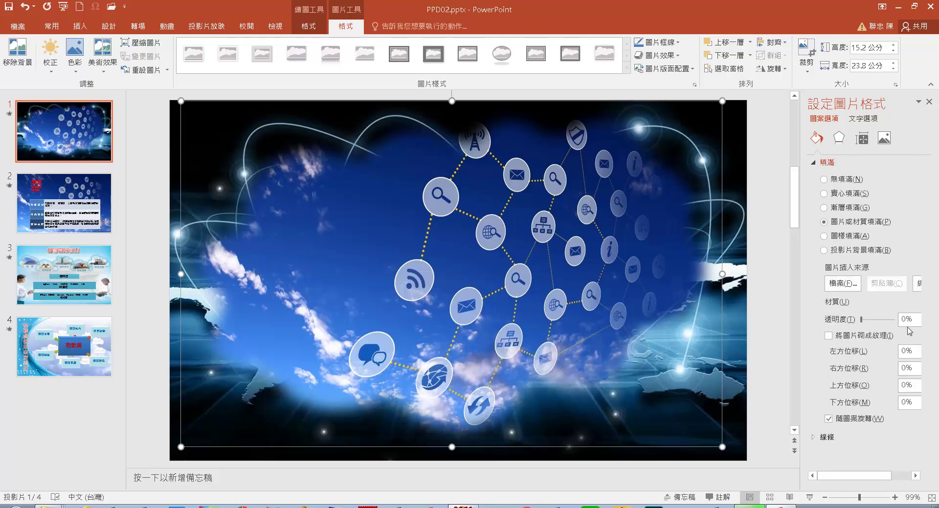
left_click_drag(917, 320, 889, 324)
type("50")
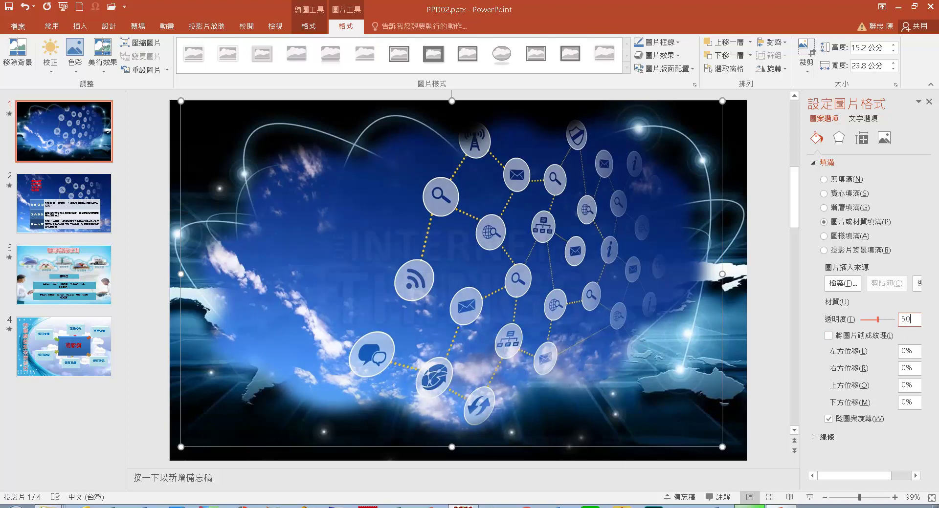
key("Return")
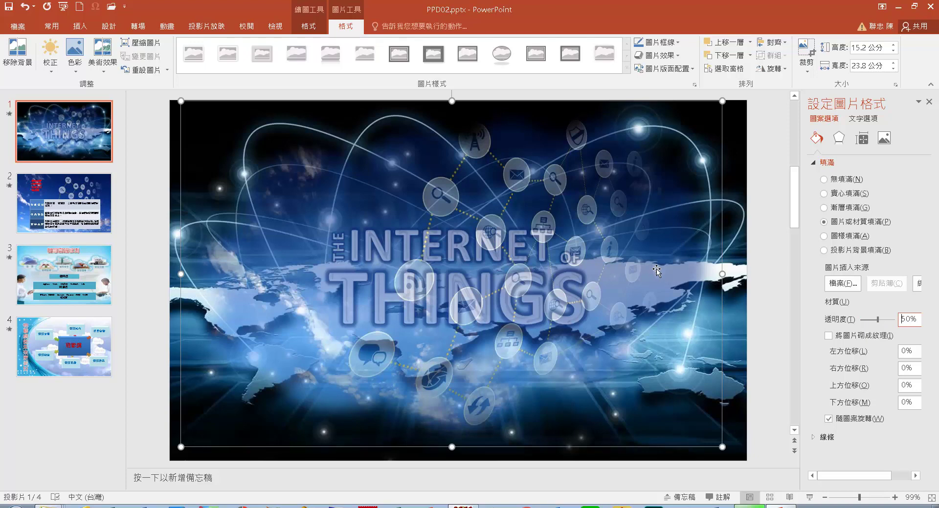
- Send the picture to the back behind the title, then go to slide 2
left_click(750, 56)
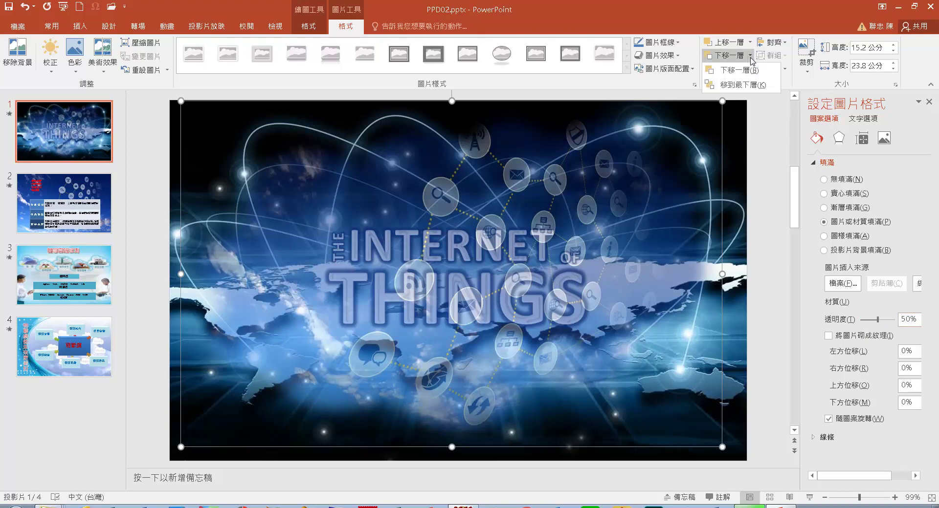
left_click(760, 87)
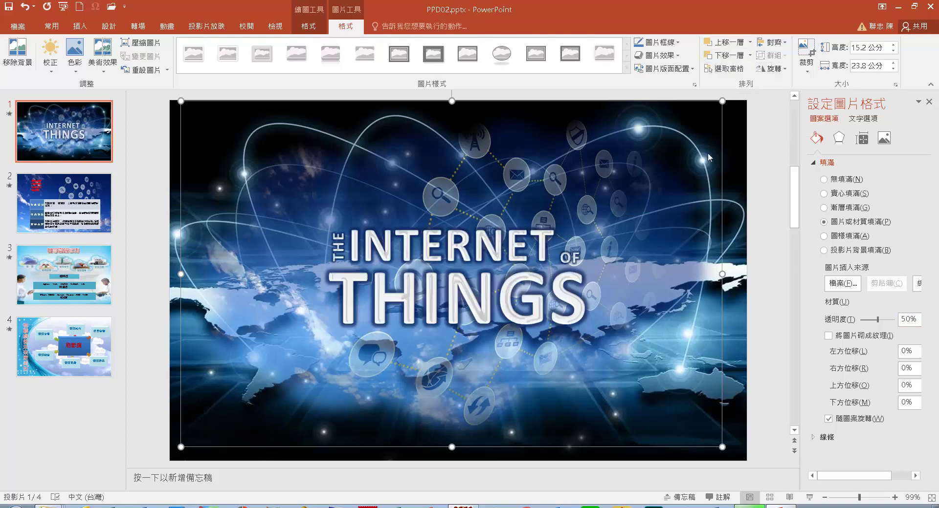
left_click(63, 205)
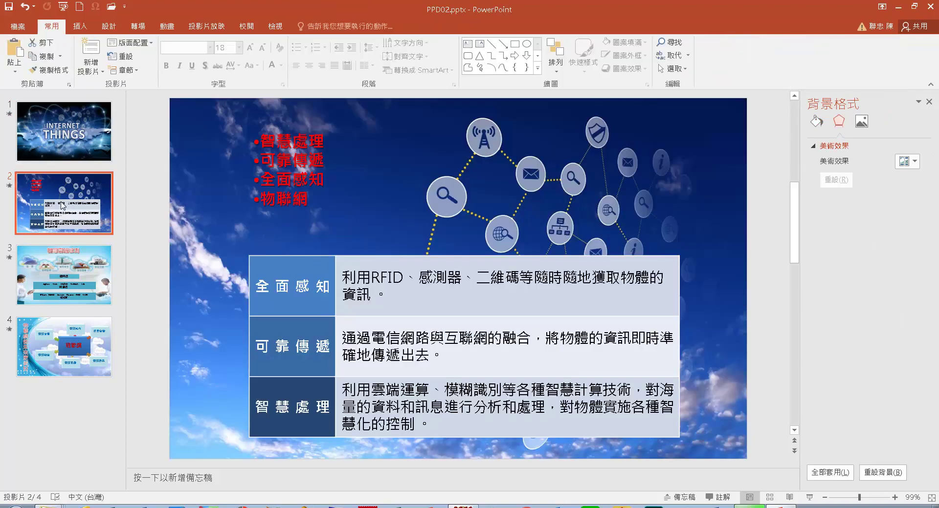
- Convert the red bullet text box to the Process > Equation SmartArt layout
left_click(306, 147)
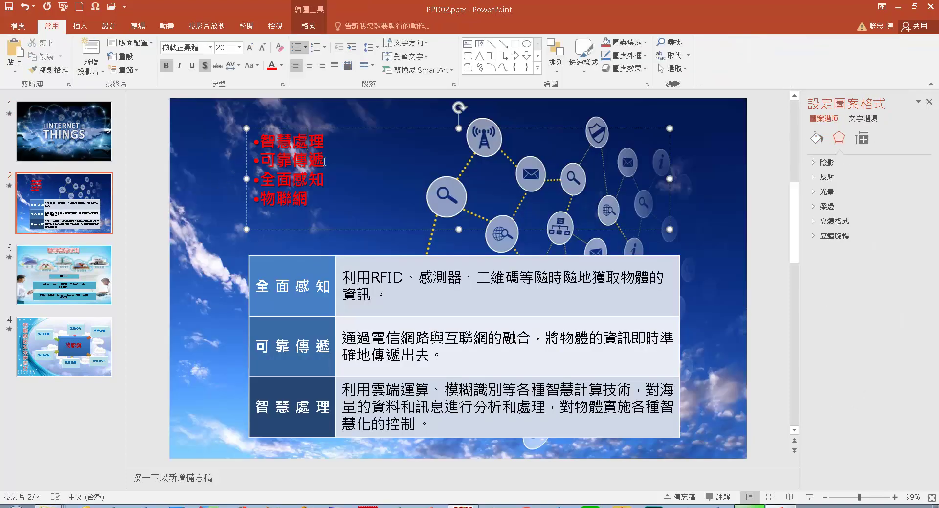
left_click(374, 135)
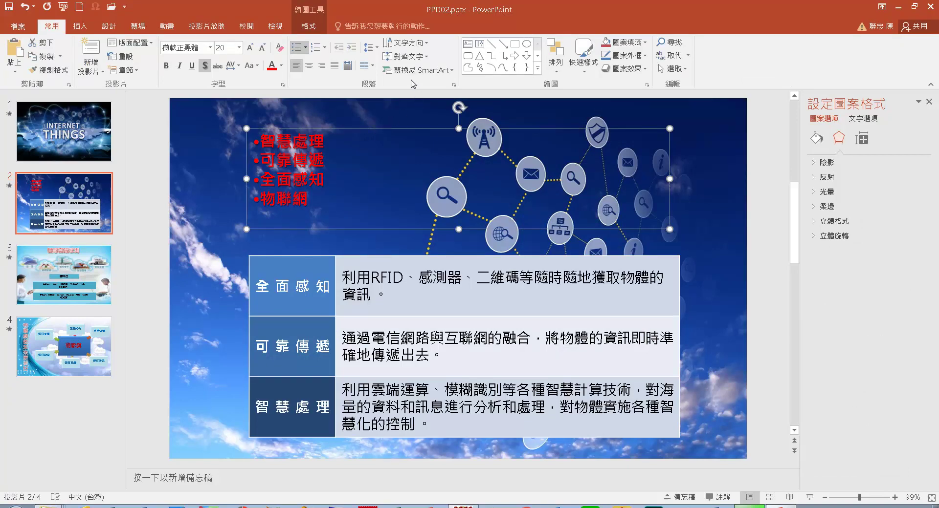
left_click(454, 71)
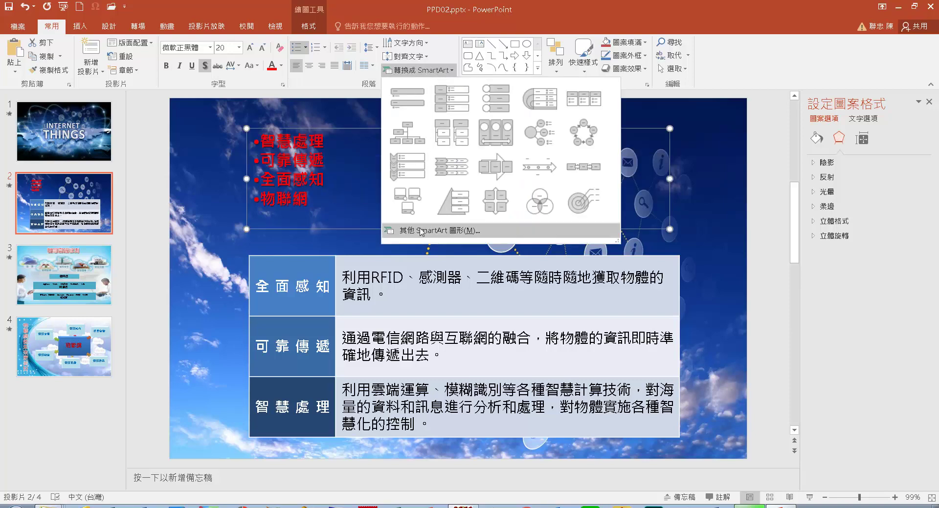
left_click(490, 237)
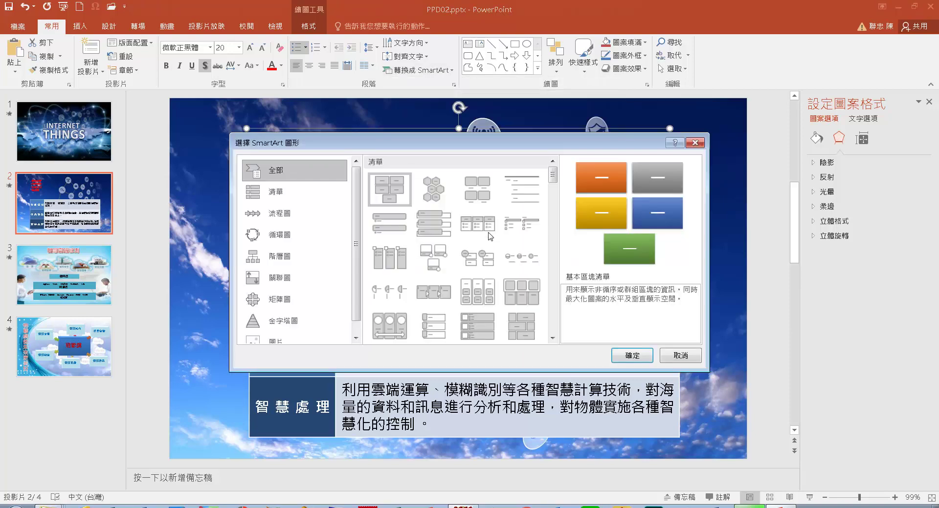
left_click(292, 217)
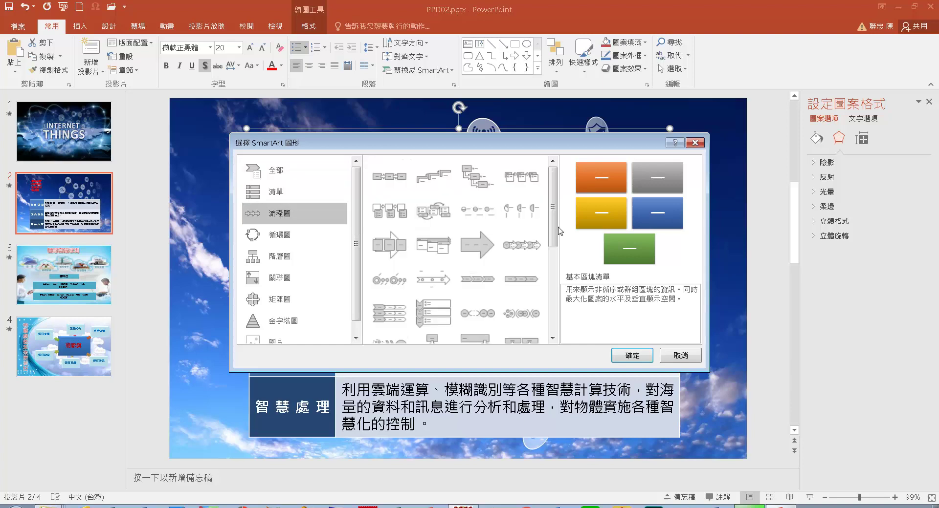
left_click_drag(554, 237, 554, 313)
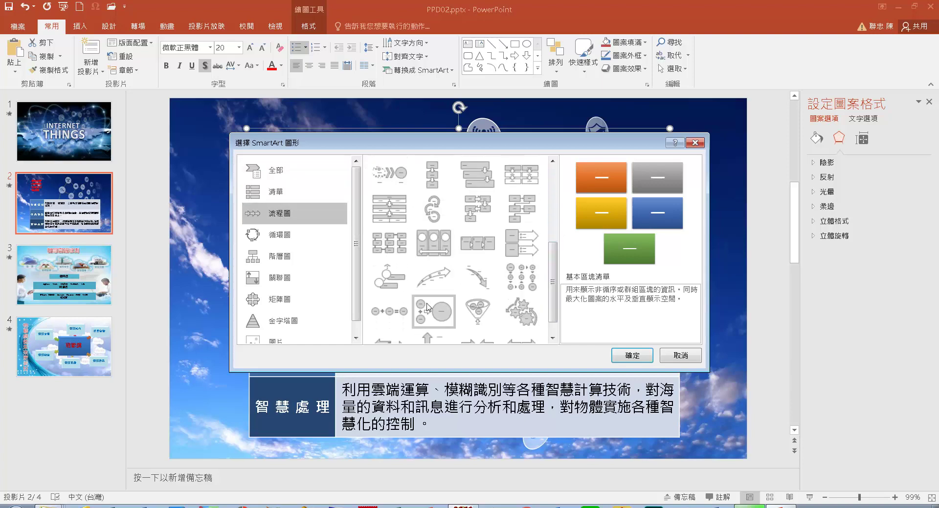
left_click(392, 315)
left_click(635, 356)
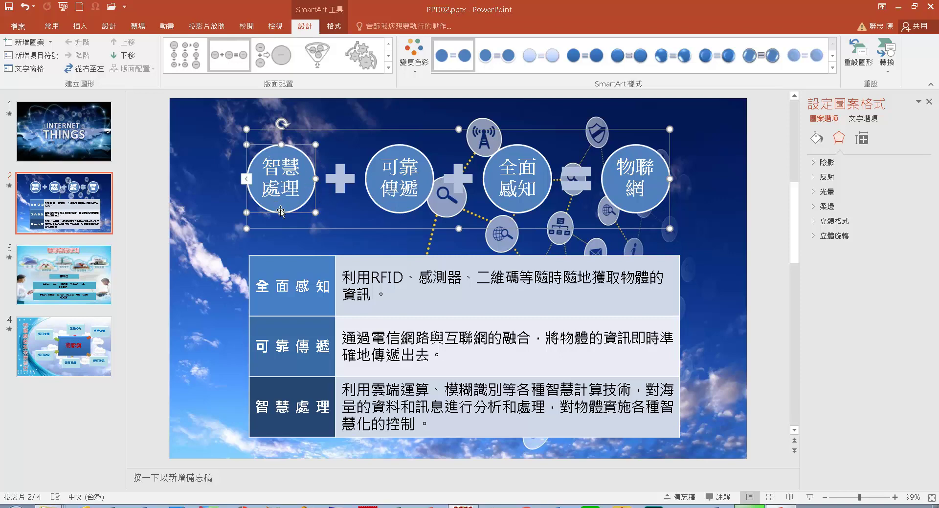
- Apply the green 輔色 3 colour scheme to the whole SmartArt
left_click(398, 136)
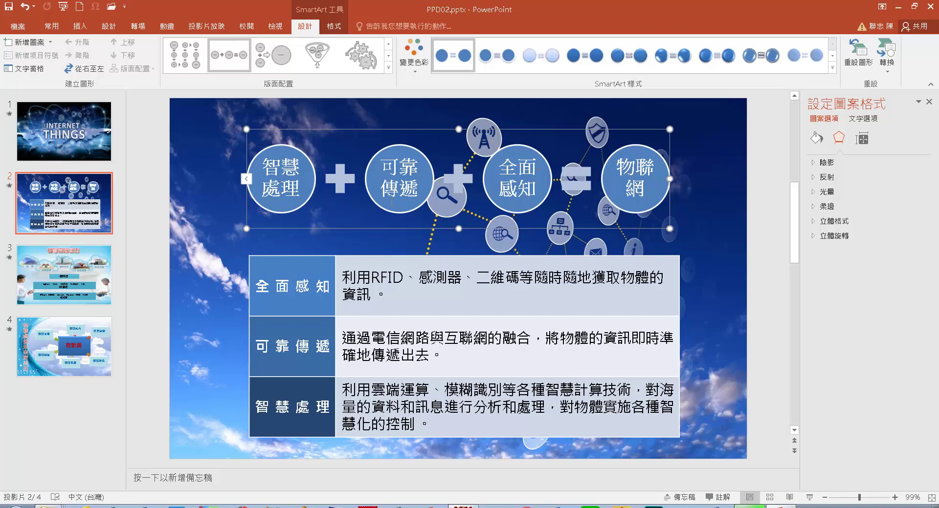
left_click(415, 69)
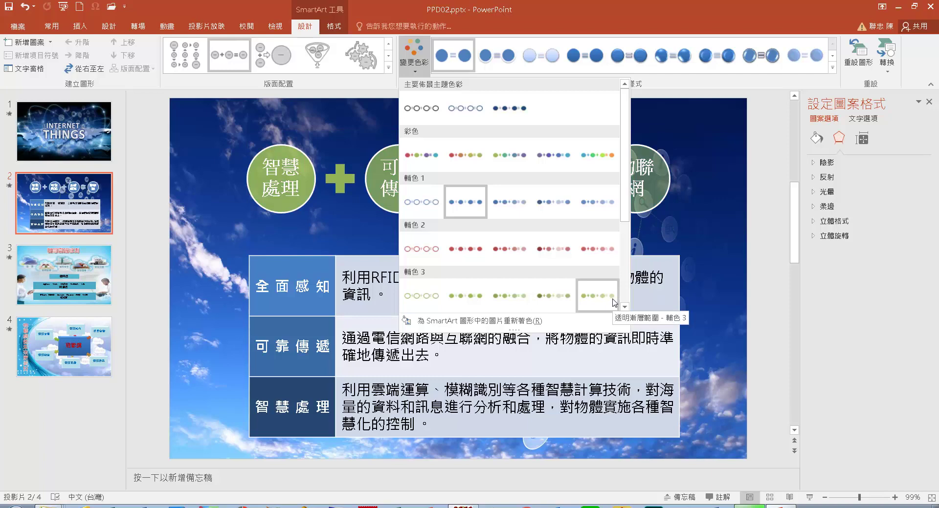
left_click(615, 302)
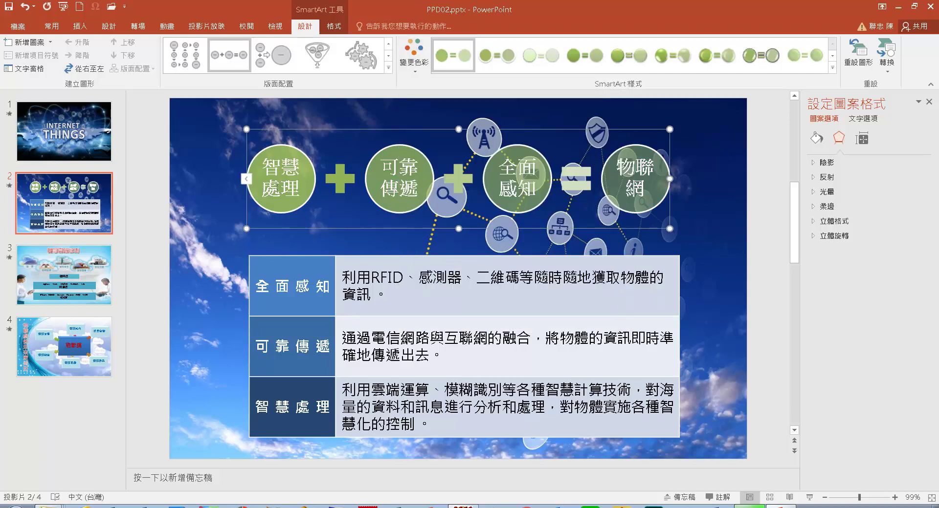
- Set the SmartArt text to 微軟正黑體 font at size 20
left_click(52, 27)
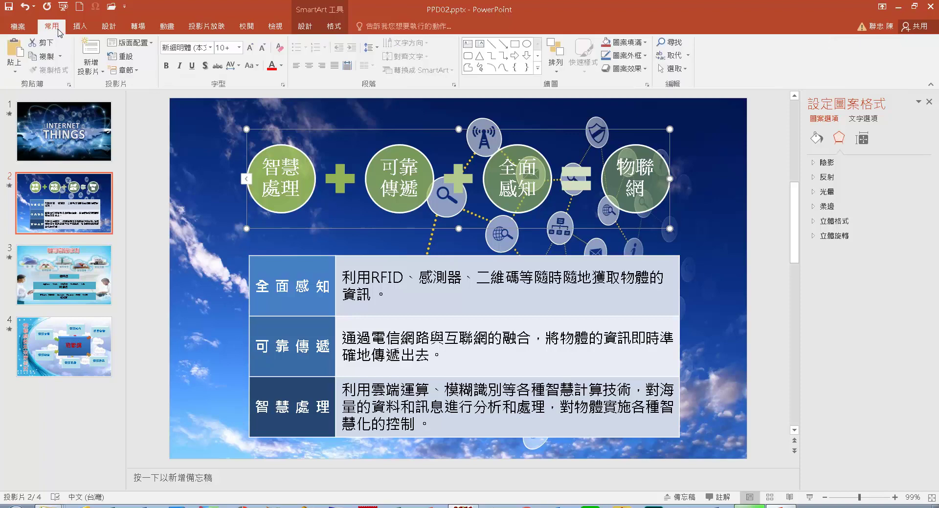
left_click(210, 48)
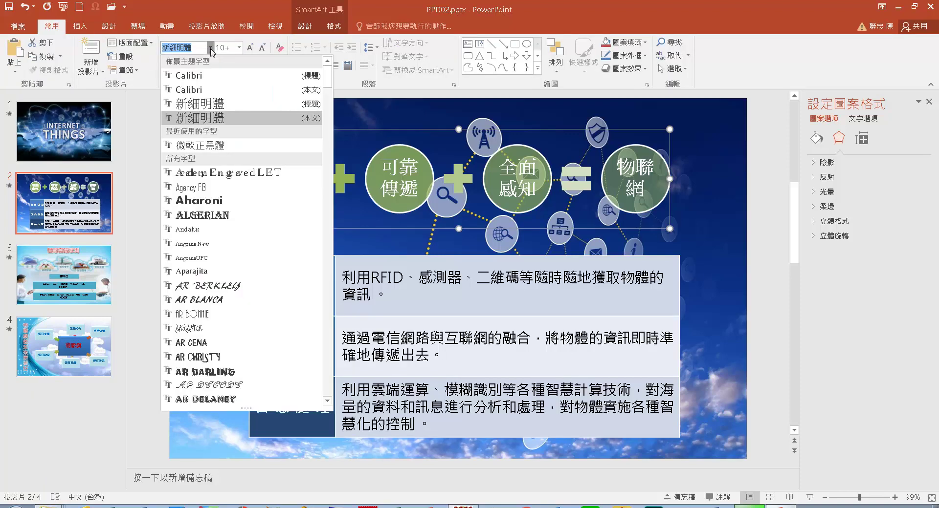
left_click(239, 145)
left_click(238, 48)
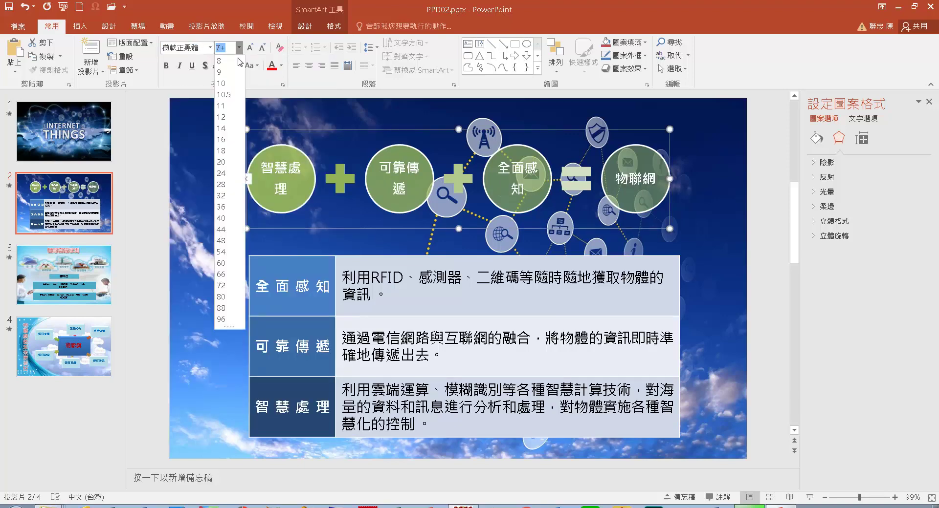
left_click(231, 162)
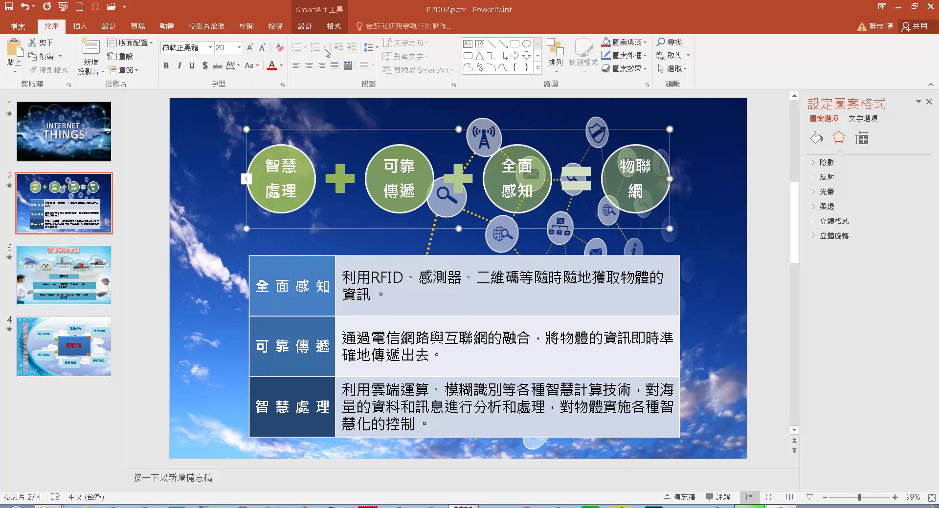
- Apply the glossy 3D SmartArt style to the circles
left_click(305, 28)
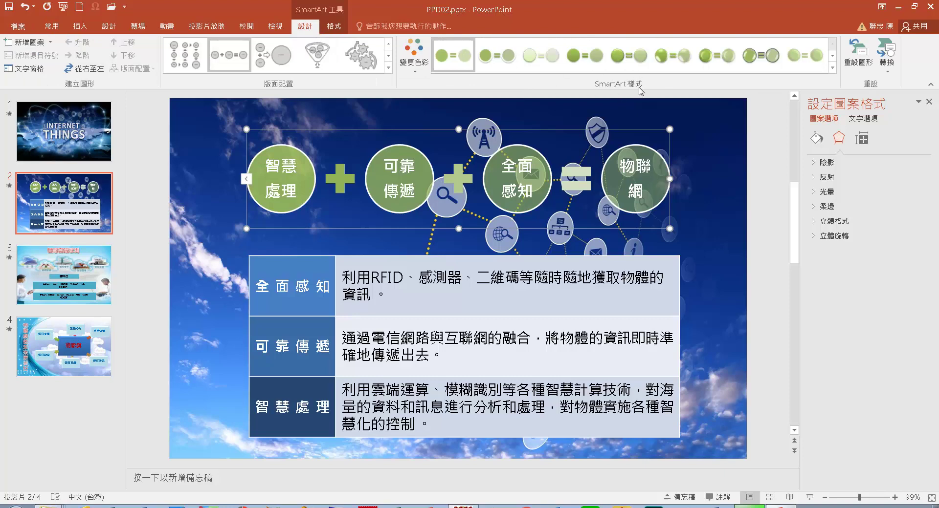
left_click(833, 68)
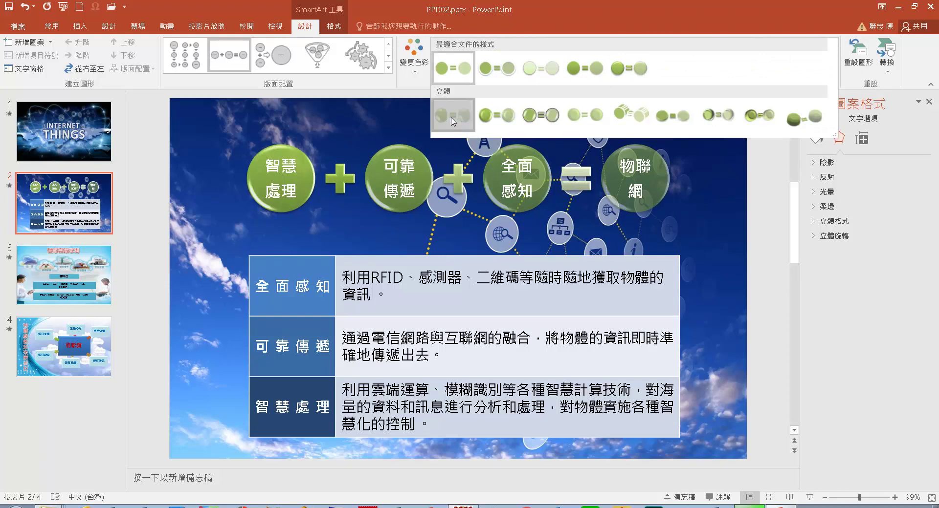
left_click(452, 120)
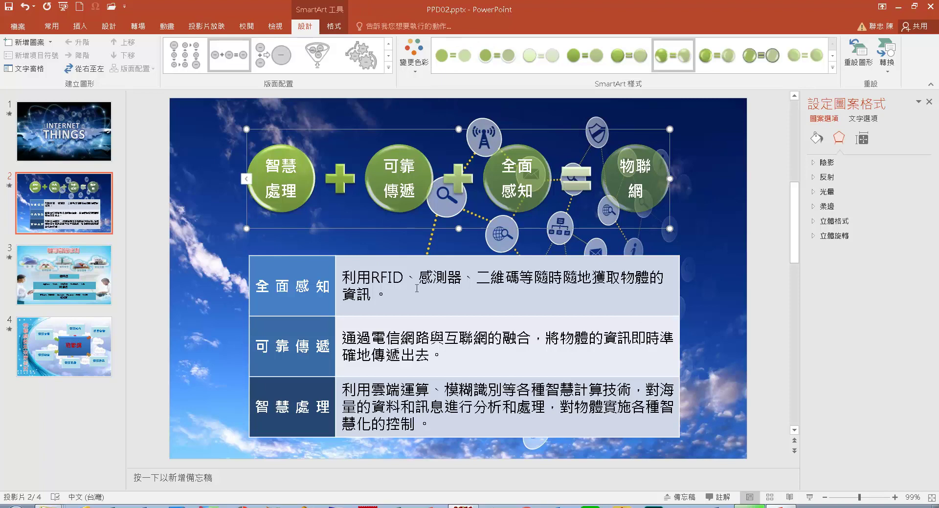
left_click(413, 264)
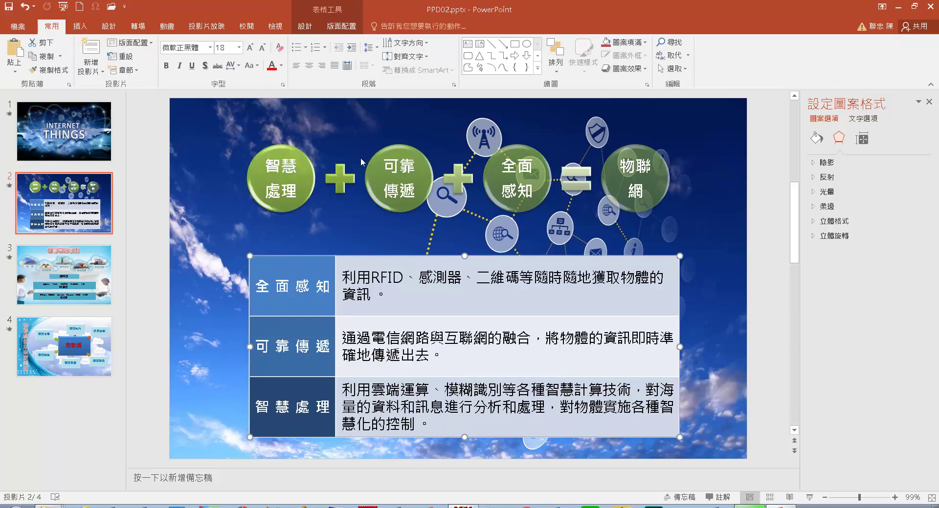
- Set the slide 2 table background to the picture C:\ANS.csf\PP02\PPD02-1.jpg
left_click(305, 27)
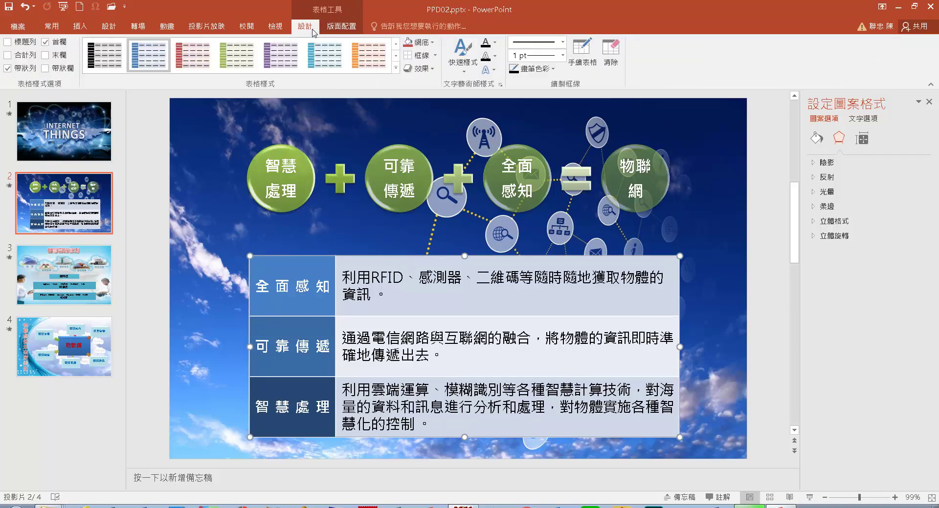
left_click(432, 43)
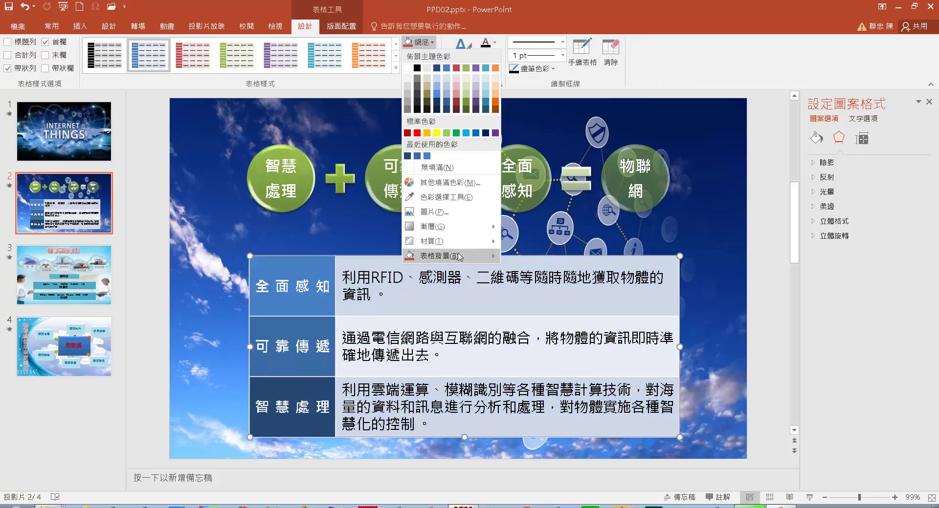
mouse_move(478, 261)
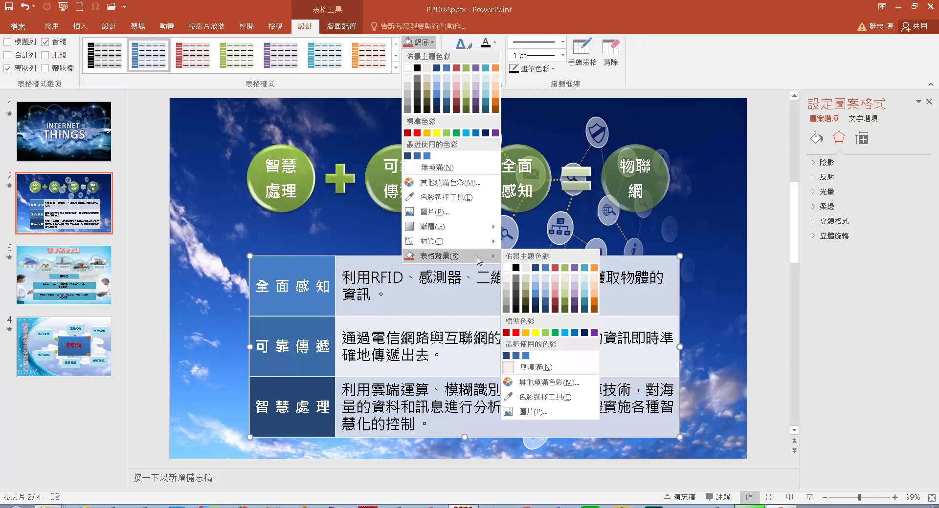
left_click(546, 413)
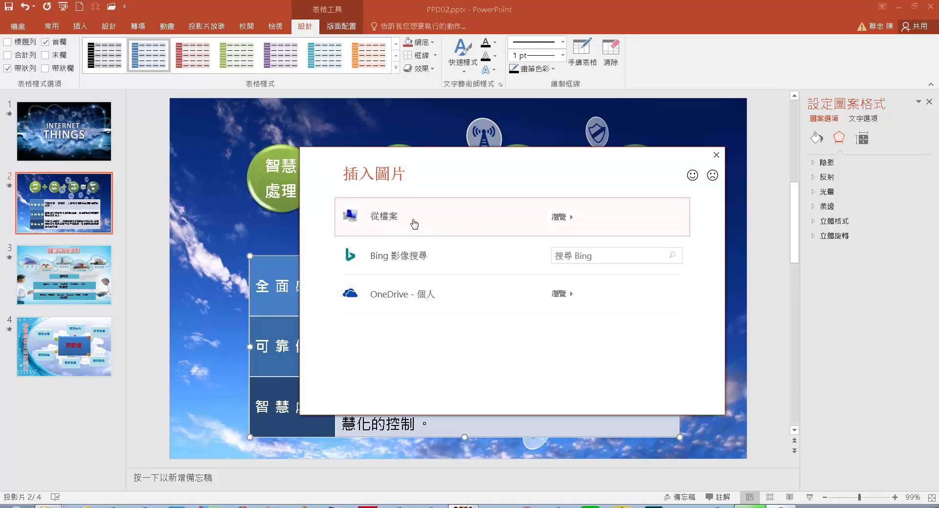
left_click(413, 220)
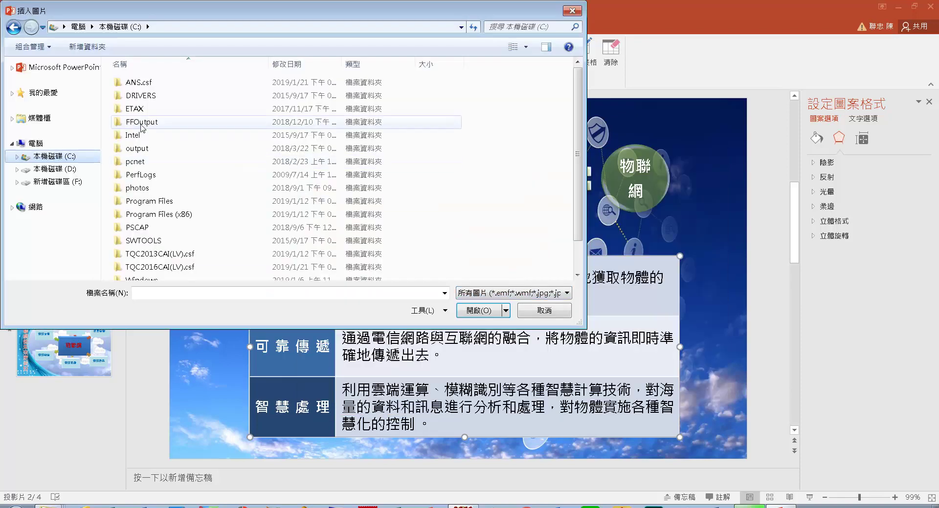
left_click(169, 85)
double_click(168, 84)
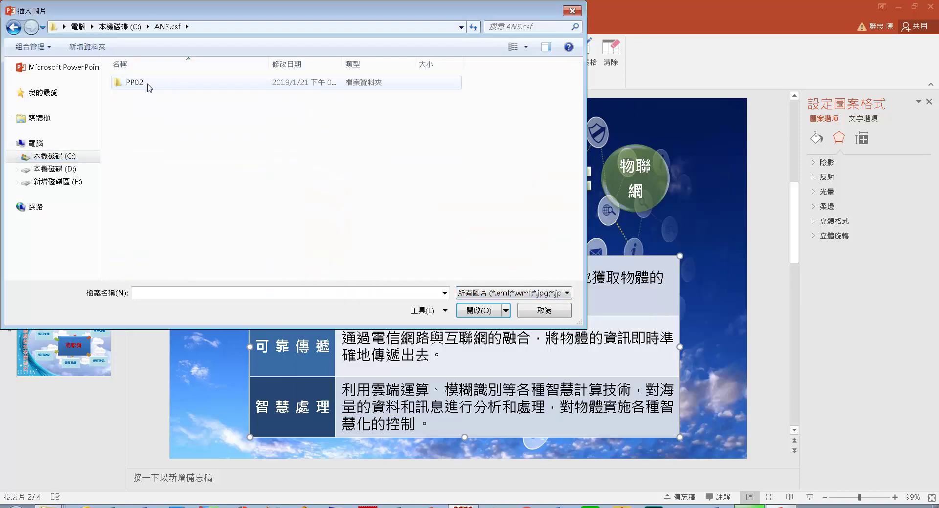
double_click(172, 86)
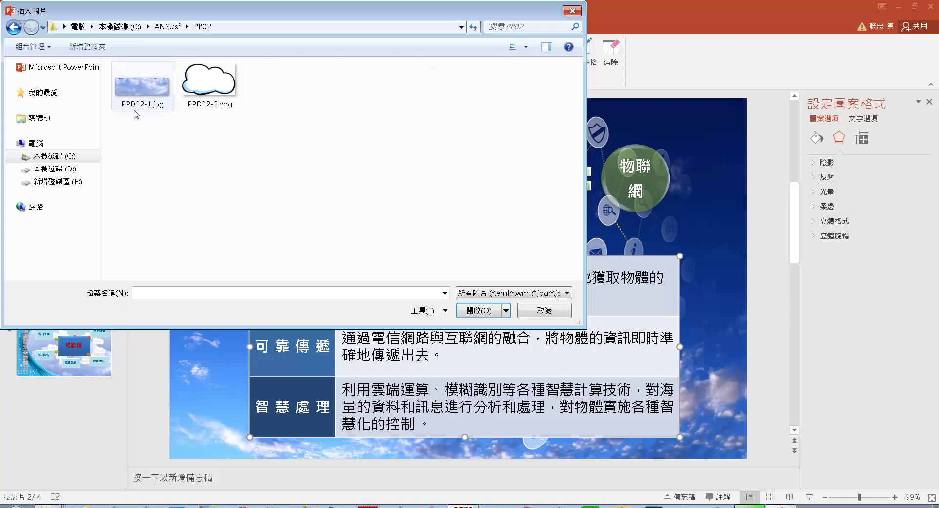
left_click(155, 92)
left_click(487, 313)
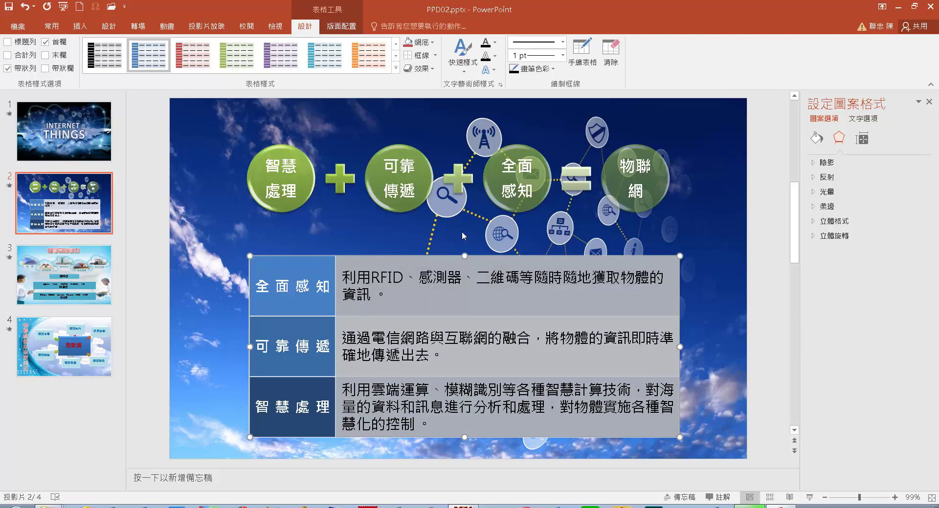
- Set the table's right column shading to No Fill, then go to slide 3
left_click(415, 42)
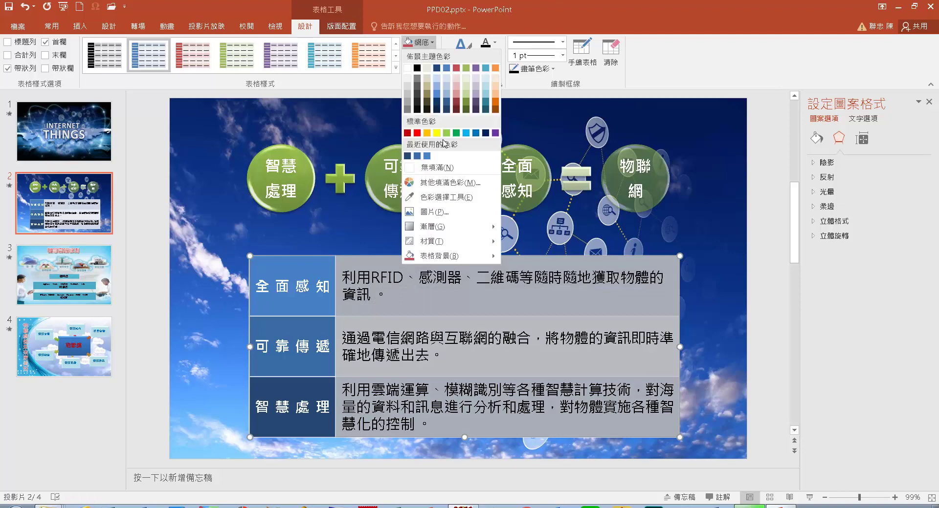
left_click(444, 171)
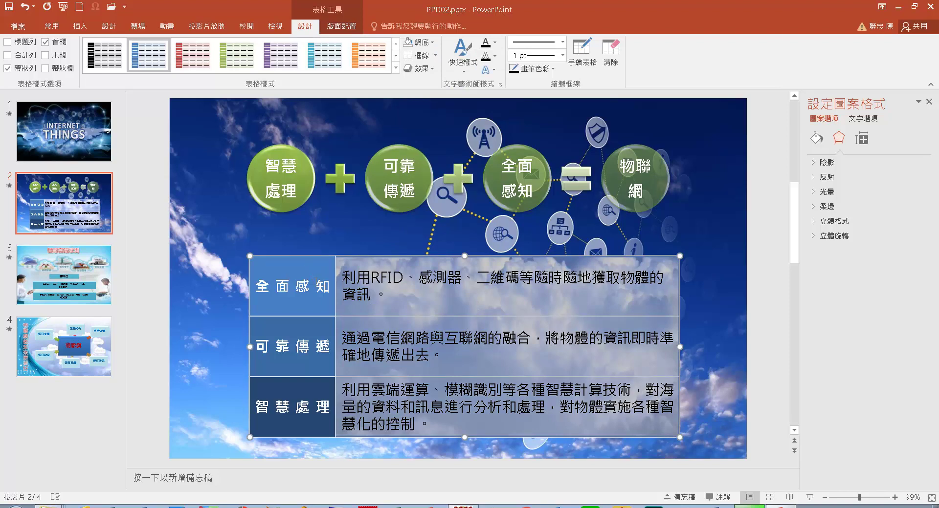
left_click(72, 276)
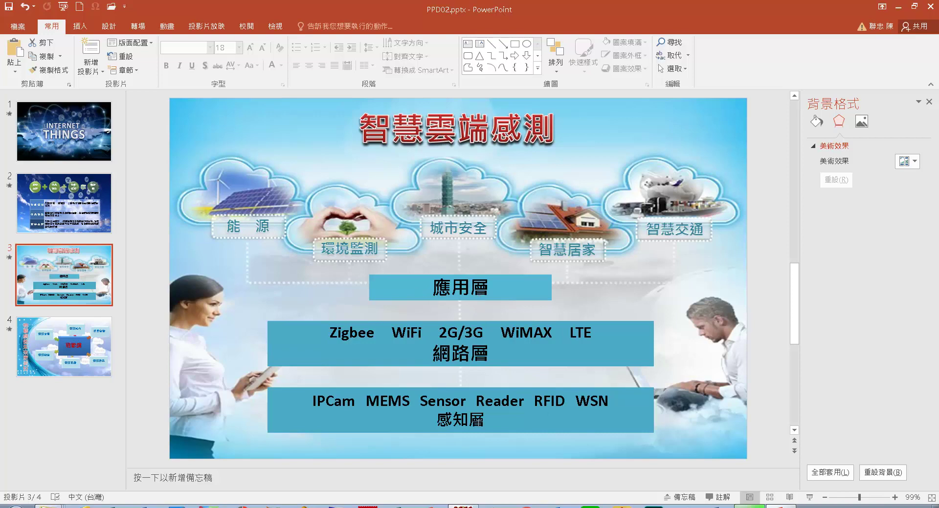
- Select the 應用層, 網路層 and 感知層 boxes and switch them to gradient fill
left_click(519, 293)
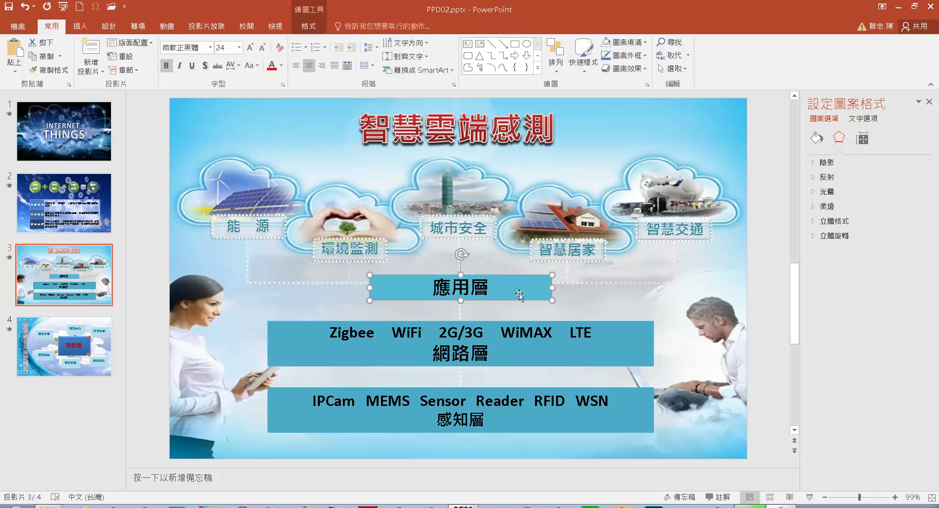
left_click(508, 358, "shift")
left_click(504, 408, "shift")
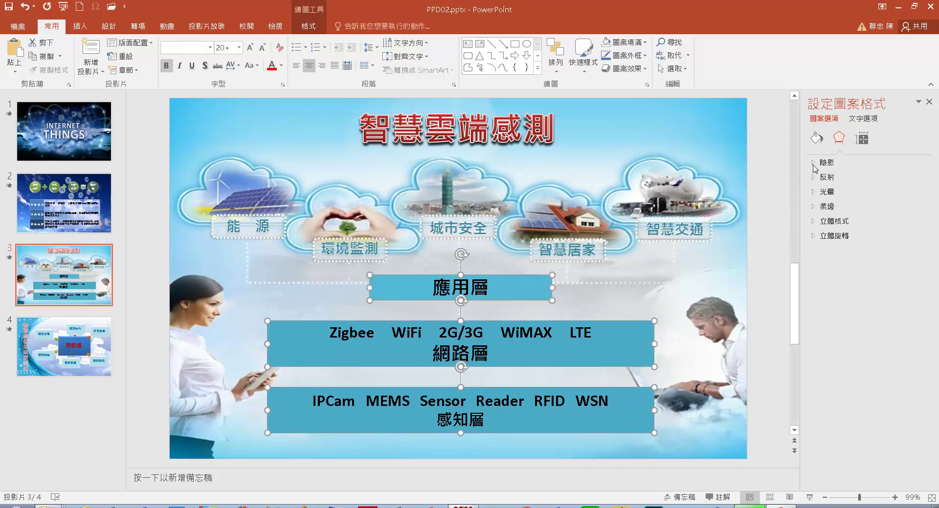
left_click(817, 140)
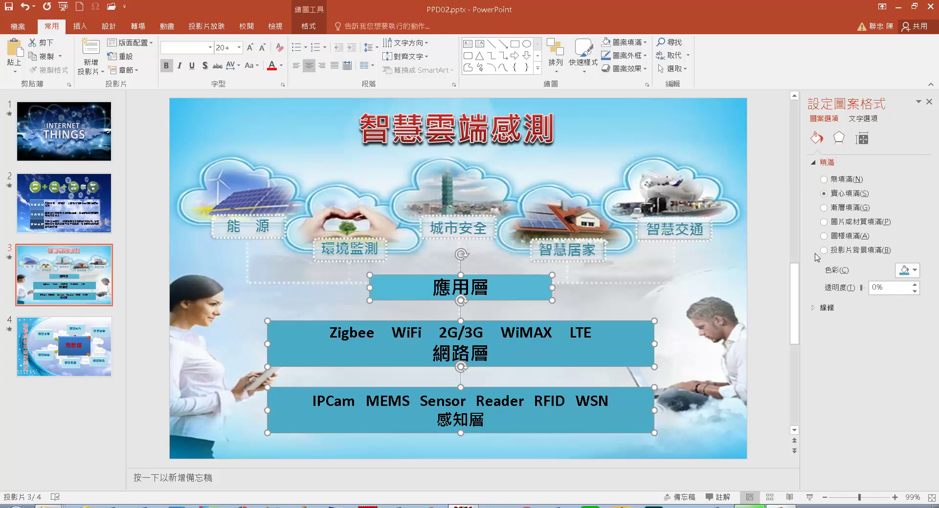
left_click(826, 209)
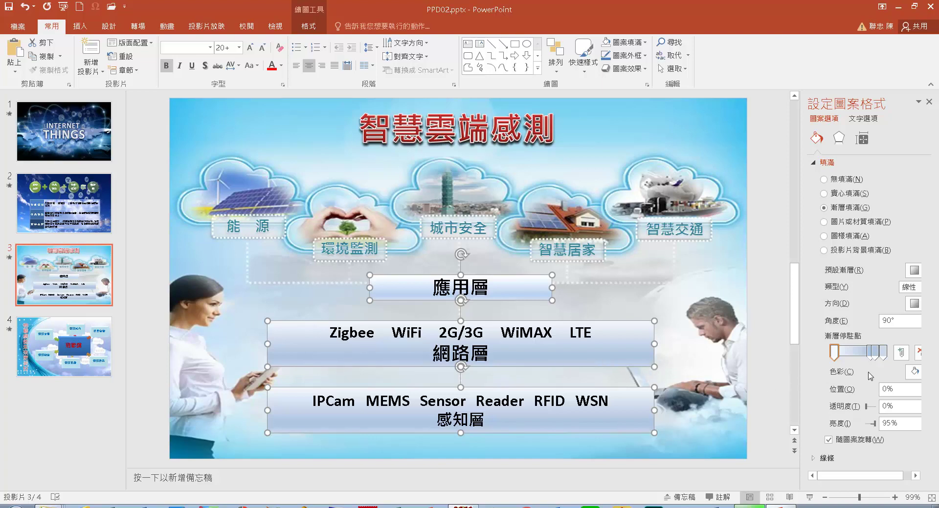
- Make the gradient Linear Right, with its first stop Teal Accent 5 at 100% transparency
left_click(917, 305)
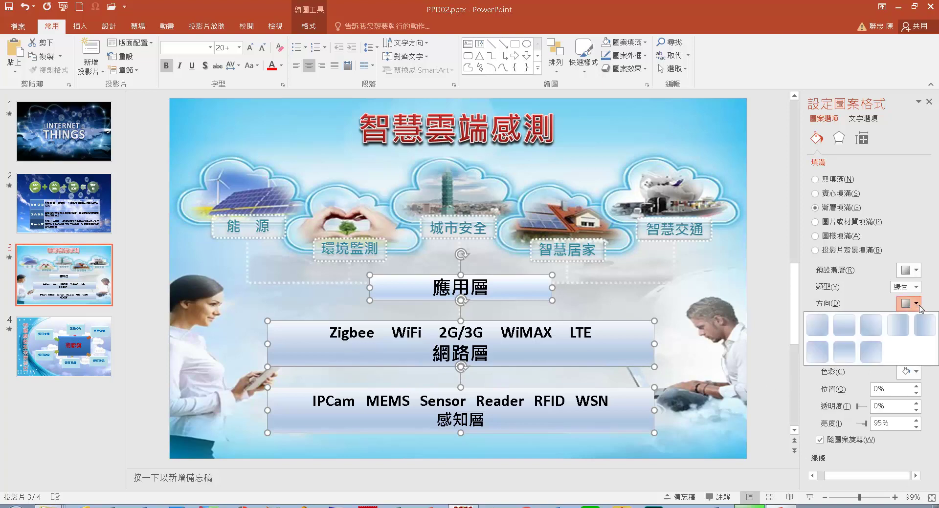
left_click(901, 328)
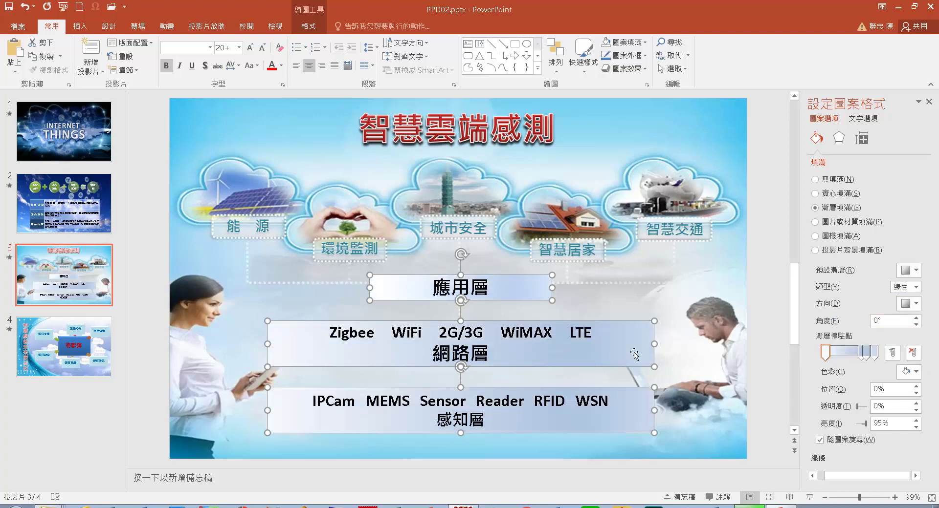
left_click(826, 351)
left_click(916, 373)
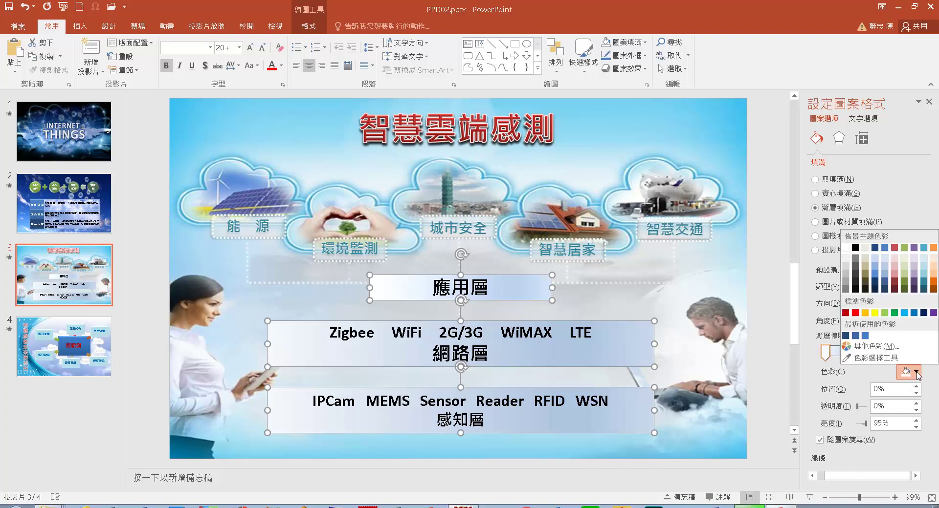
left_click(924, 249)
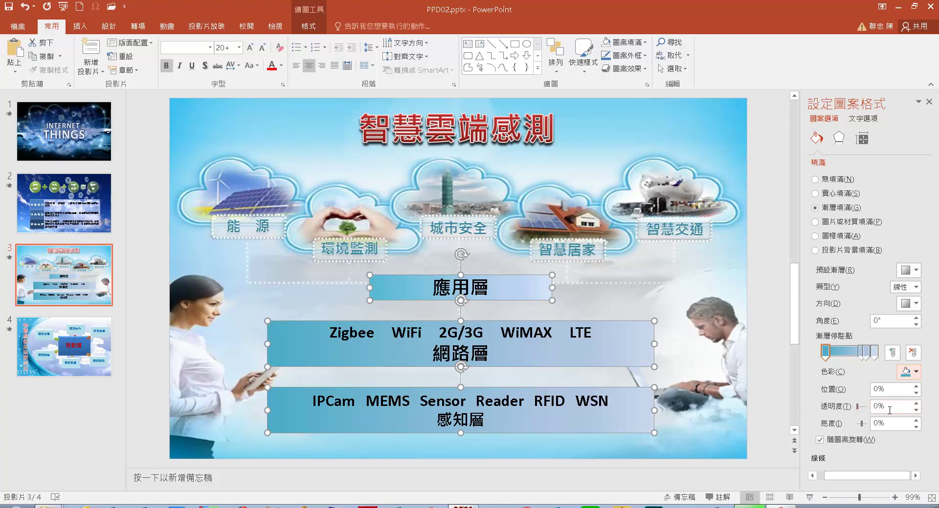
left_click_drag(894, 410, 858, 407)
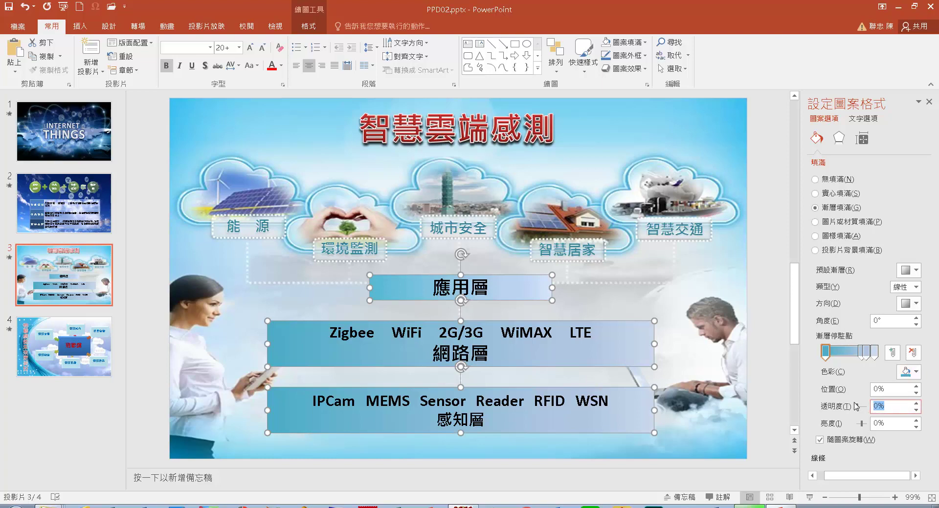
type("100")
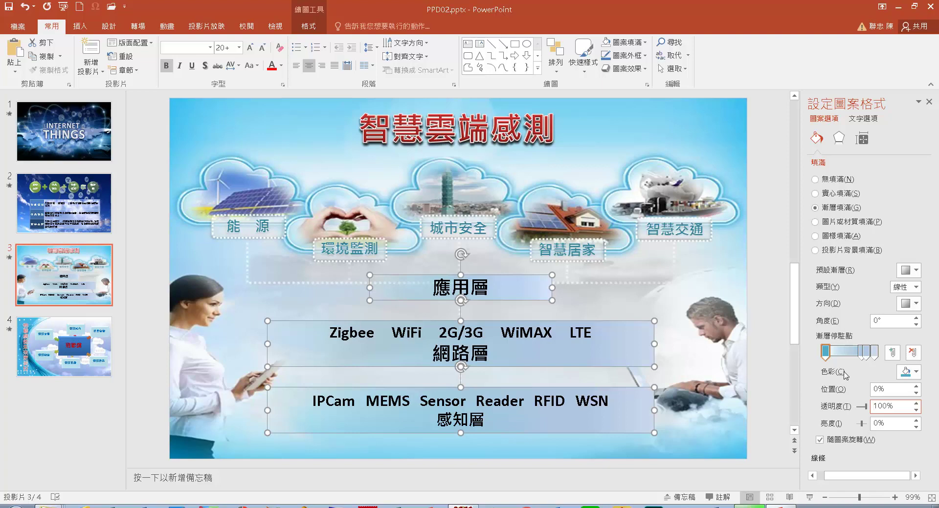
left_click(861, 357)
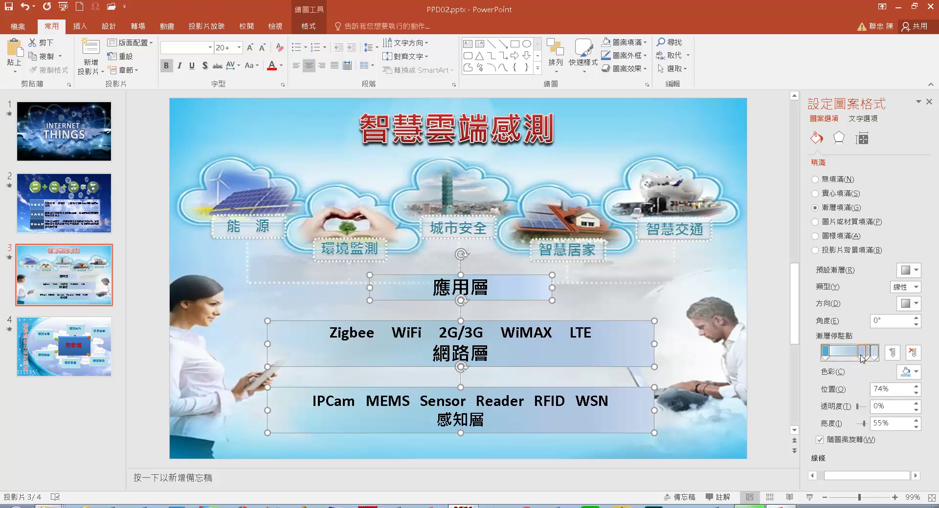
left_click(918, 372)
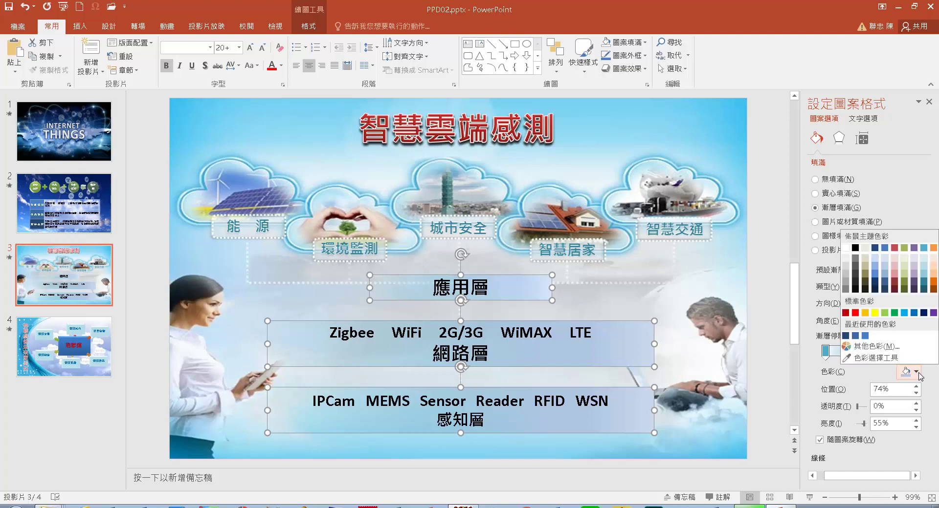
- Colour the two middle gradient stops teal and set their positions to 30% and 70%
left_click(924, 249)
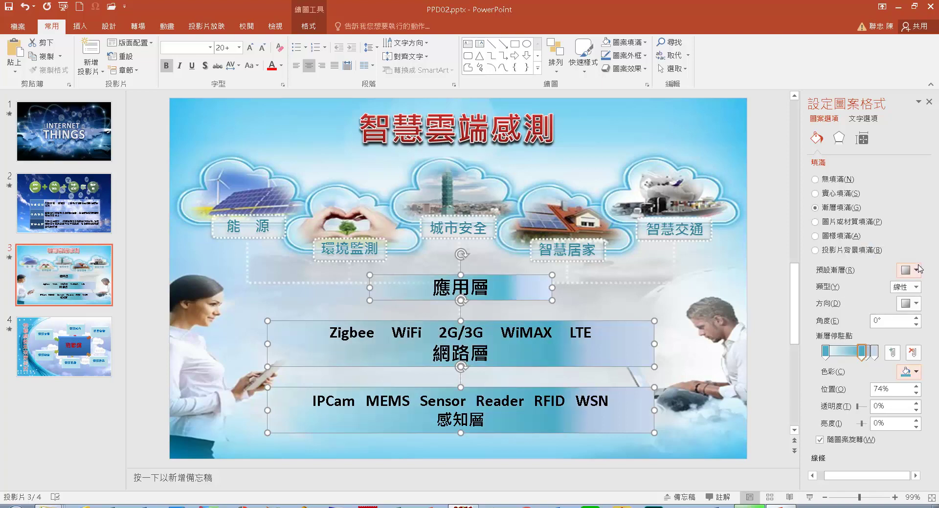
left_click_drag(883, 390, 851, 389)
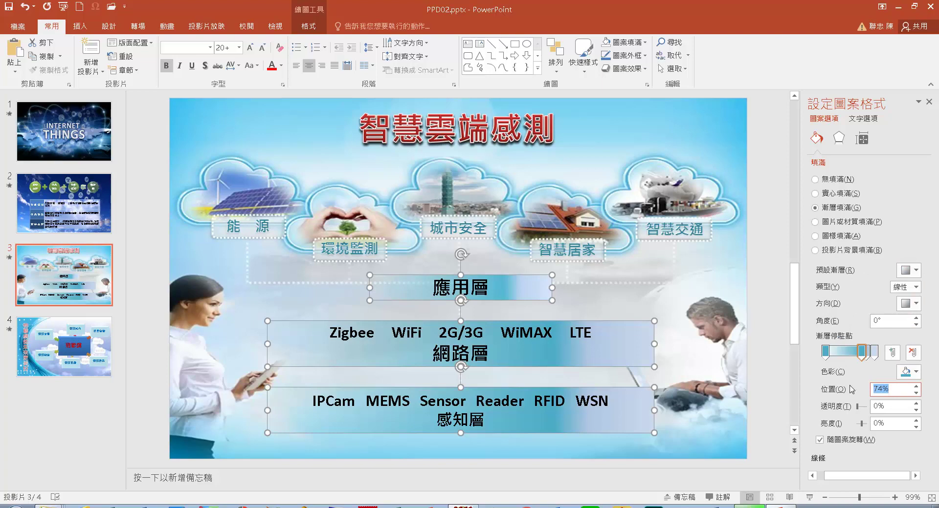
type("30")
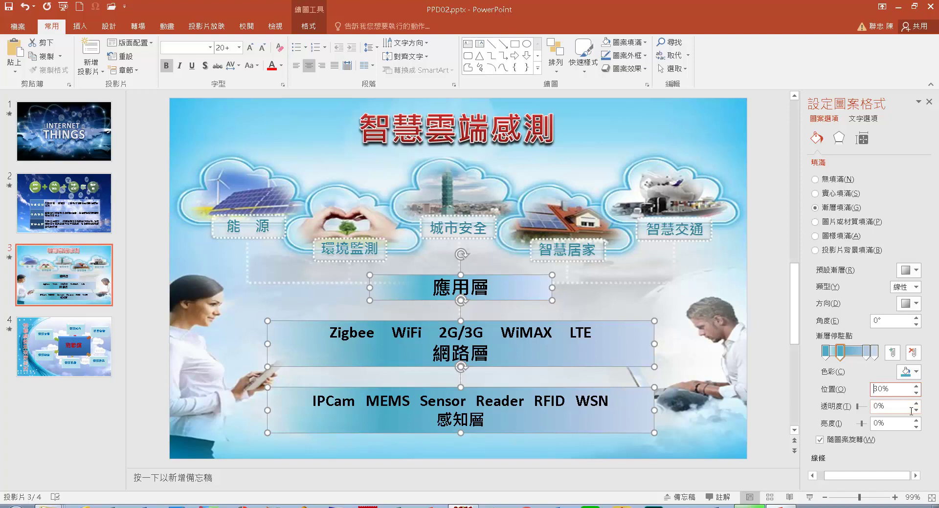
left_click(868, 358)
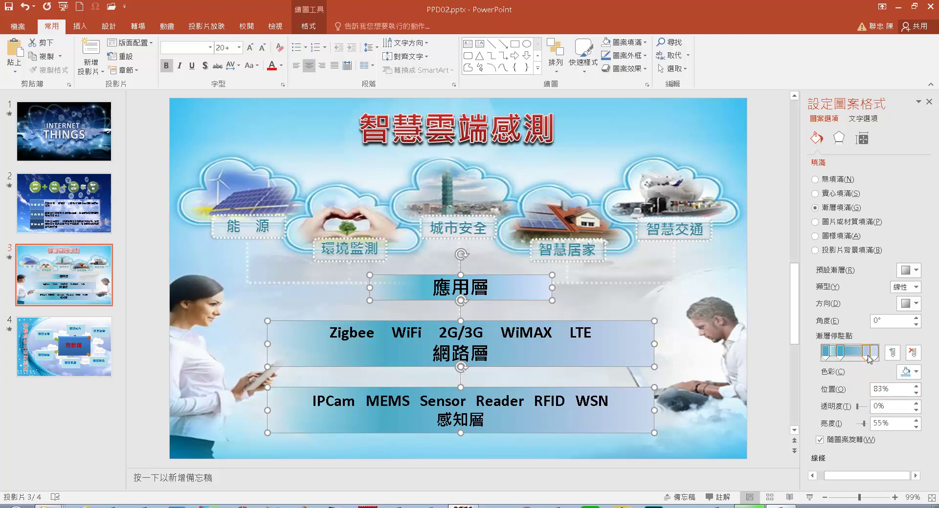
left_click(916, 373)
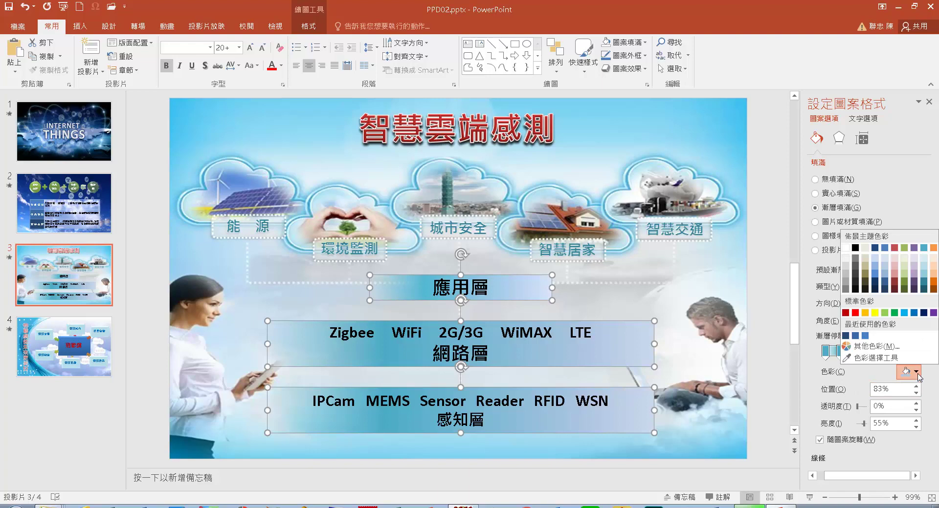
left_click(924, 248)
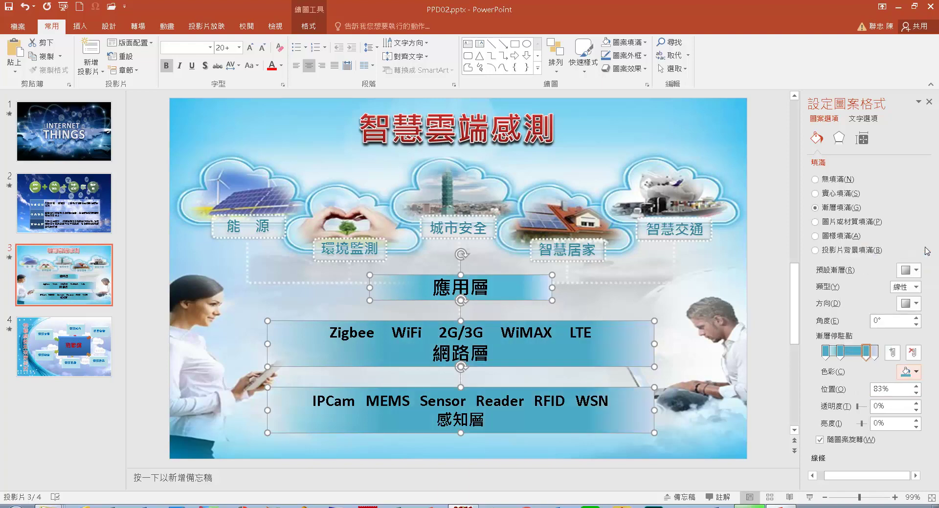
double_click(901, 394)
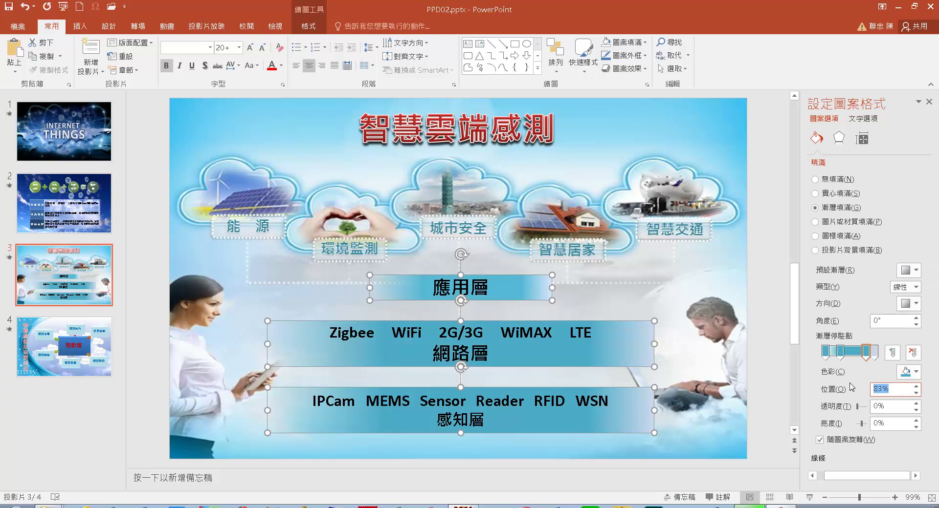
type("70")
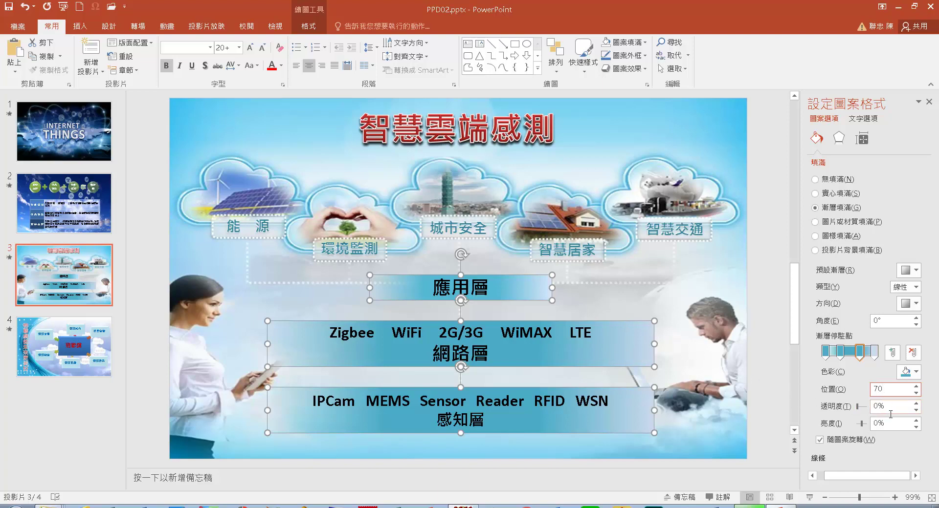
- Make the last gradient stop Accent 5 blue with 100% transparency
left_click(874, 351)
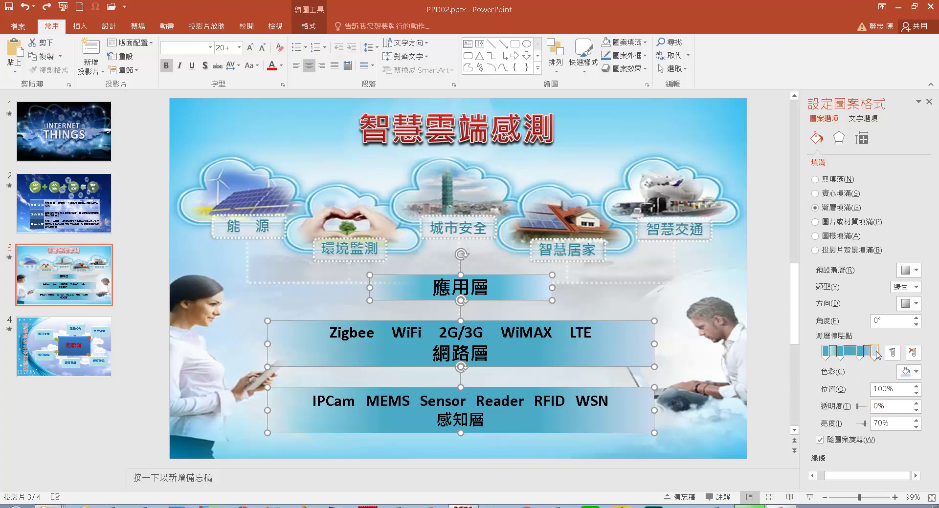
left_click(913, 372)
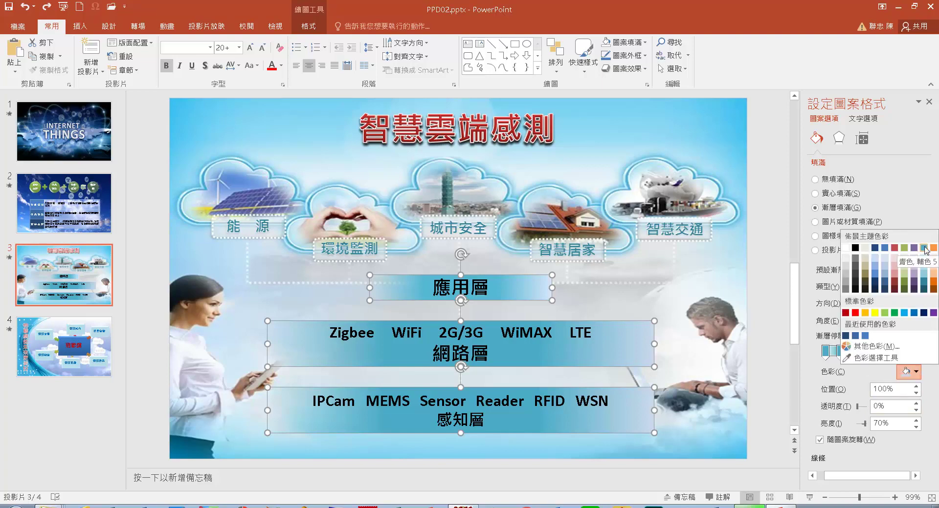
left_click(924, 248)
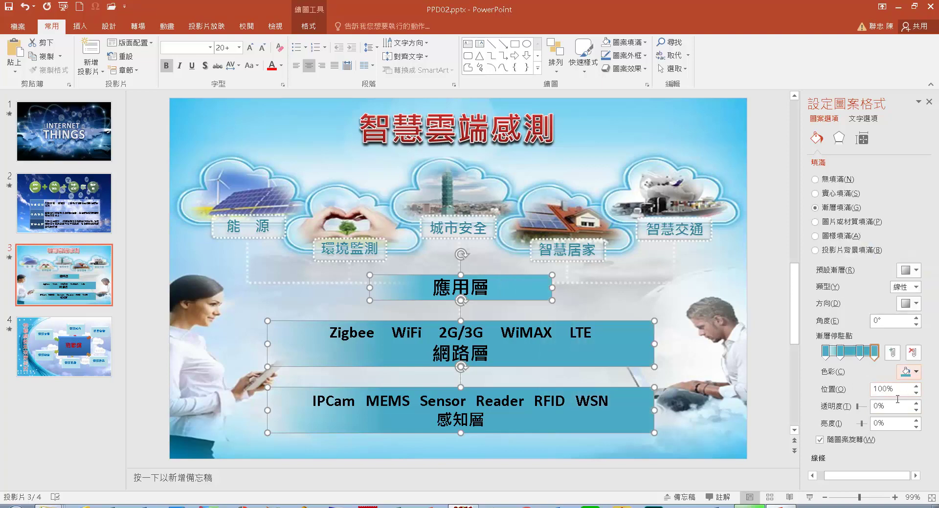
left_click(872, 407)
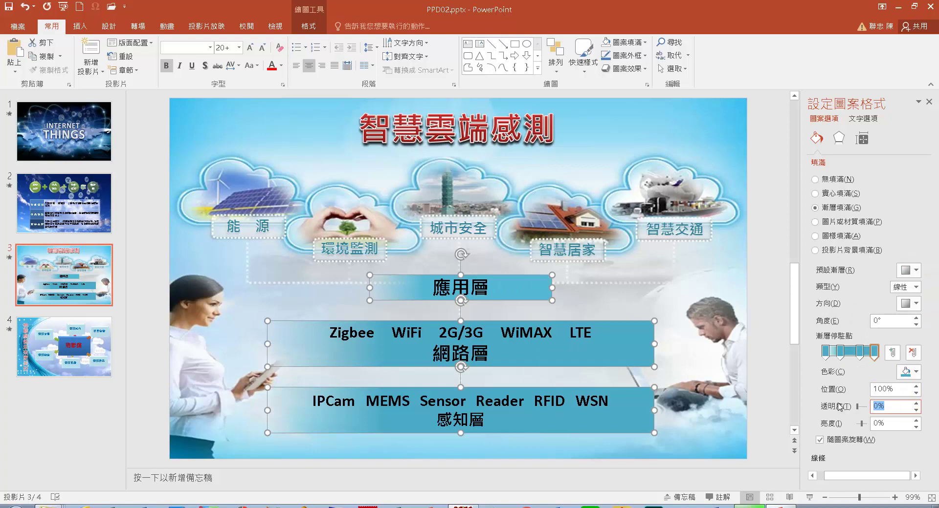
type("100")
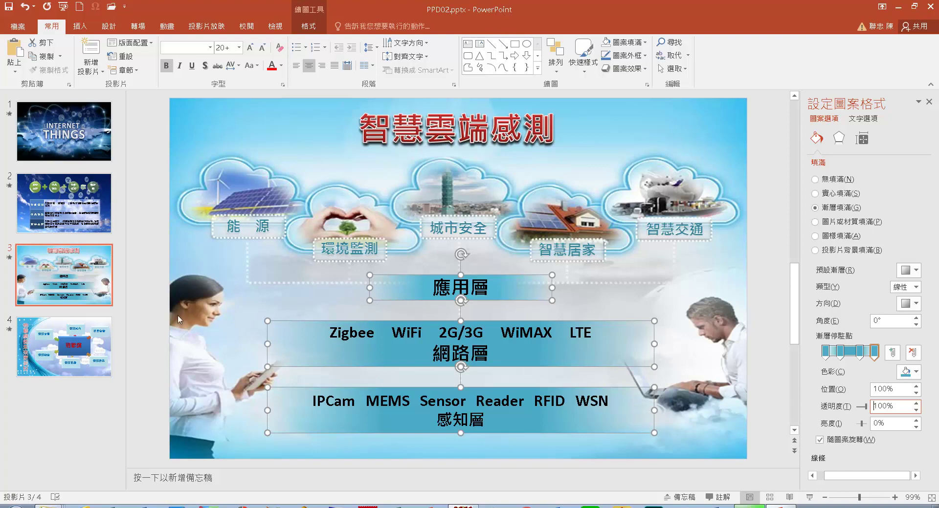
- On slide 4, select all seven diagram shapes, including the central 物聯網 shape
left_click(62, 326)
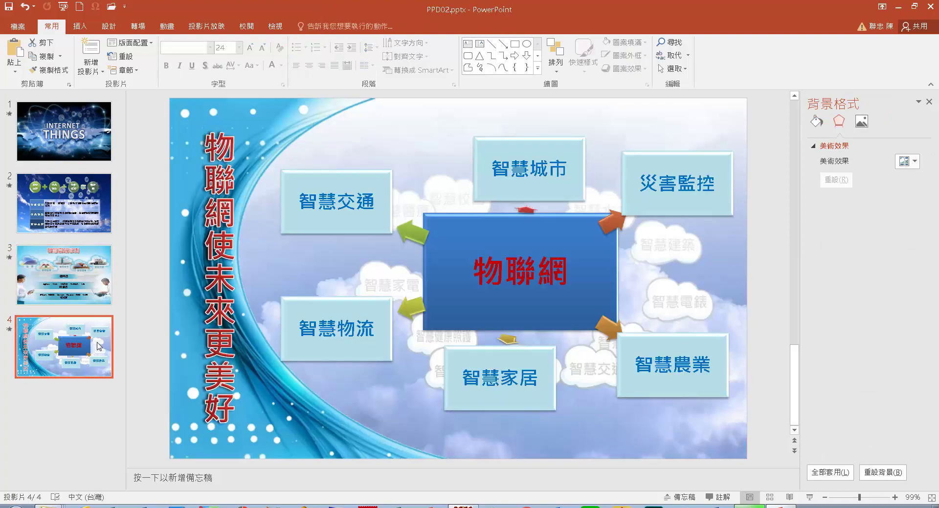
left_click(337, 216)
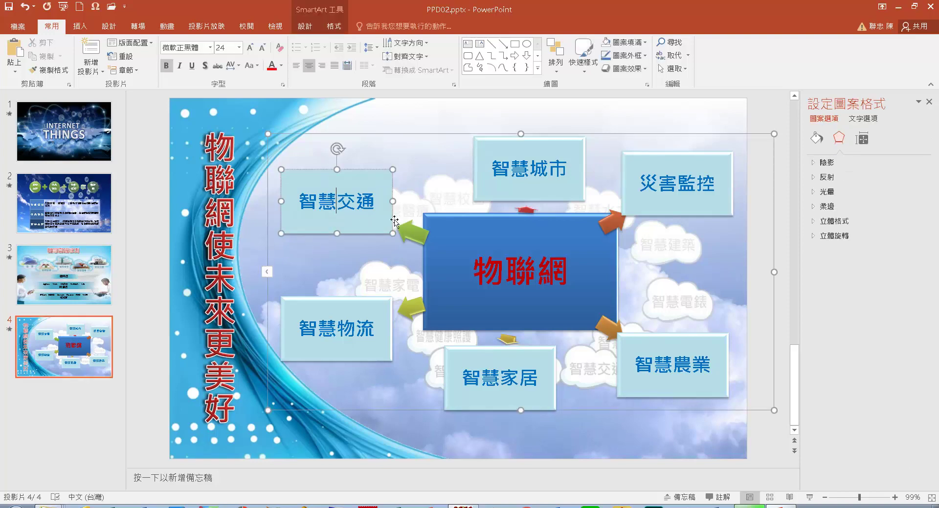
left_click(528, 191, "shift")
left_click(673, 189, "shift")
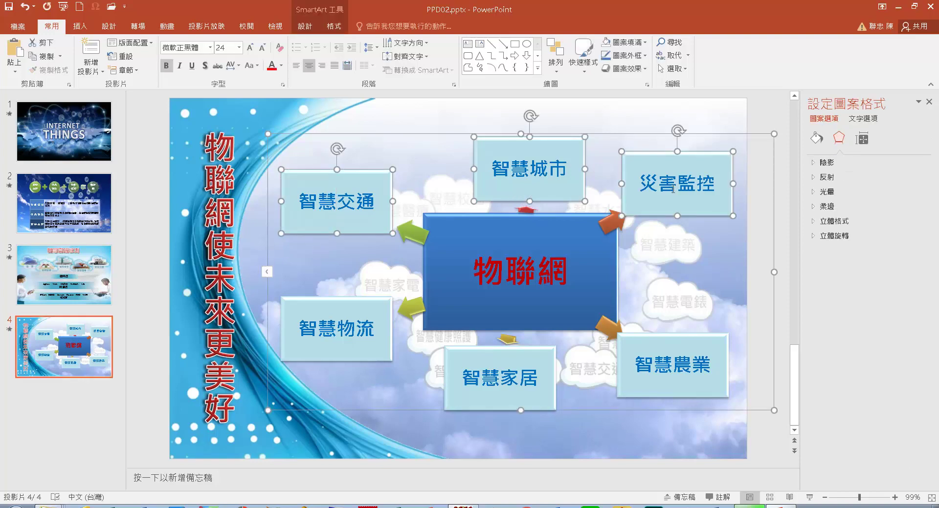
left_click(672, 372, "shift")
left_click(526, 371, "shift")
left_click(344, 319, "shift")
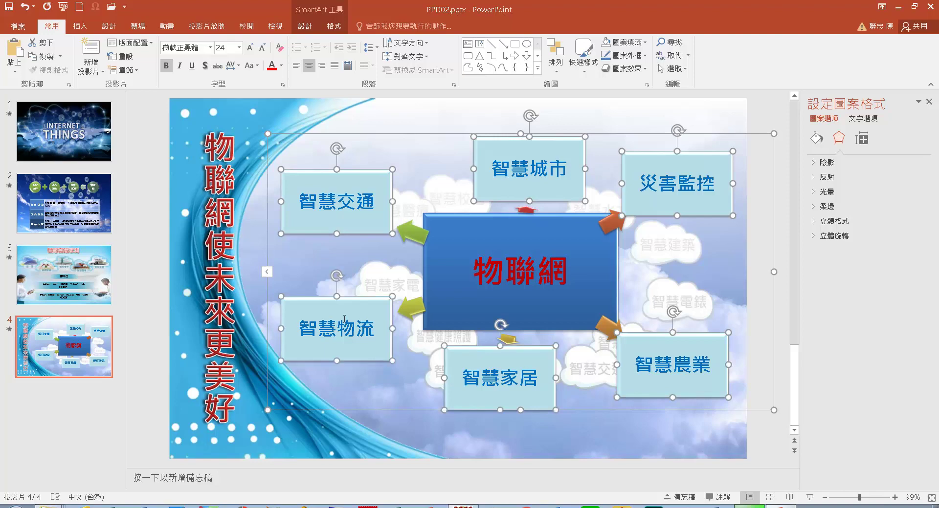
left_click(598, 277, "shift")
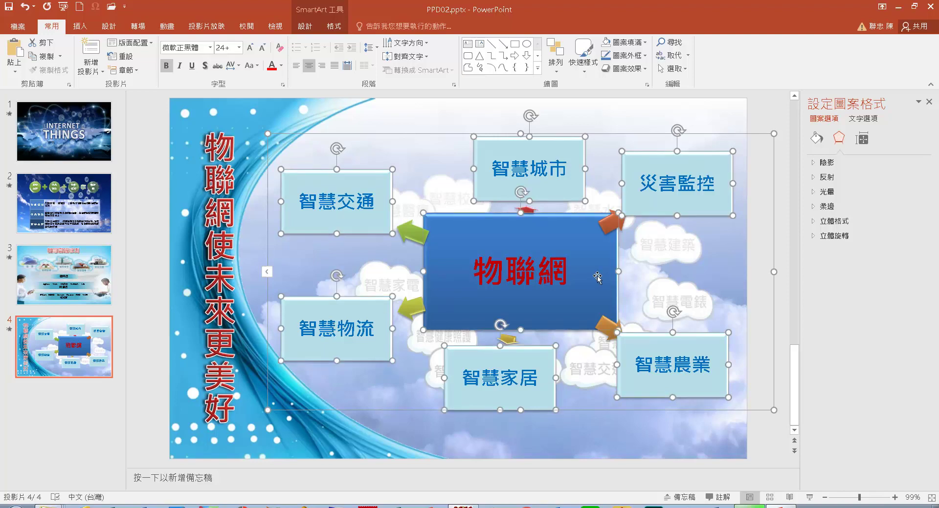
- Fill the selected shapes with the cloud picture PPD02-2.png from a file
left_click(340, 30)
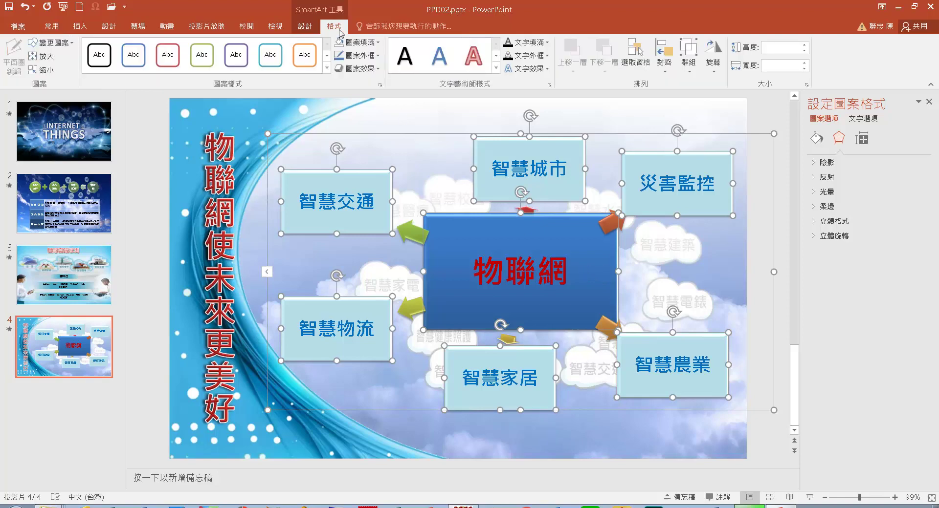
left_click(380, 43)
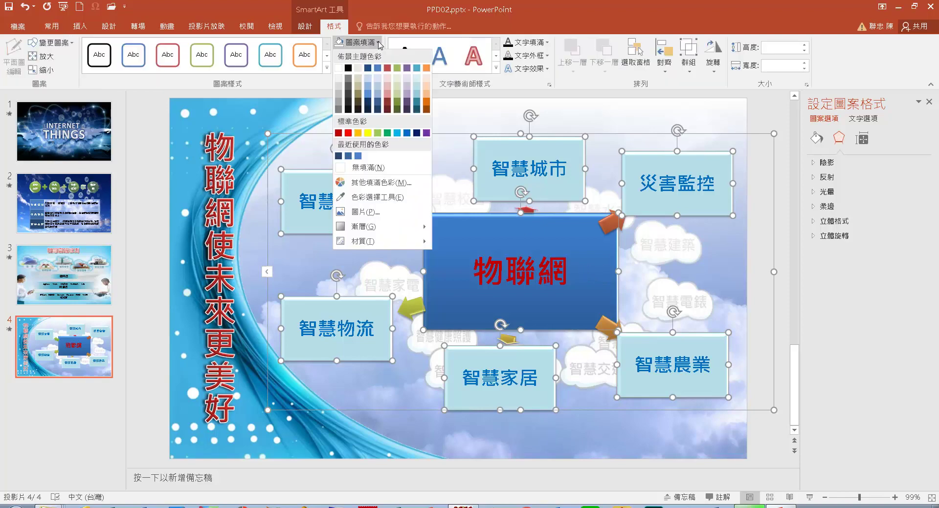
left_click(369, 214)
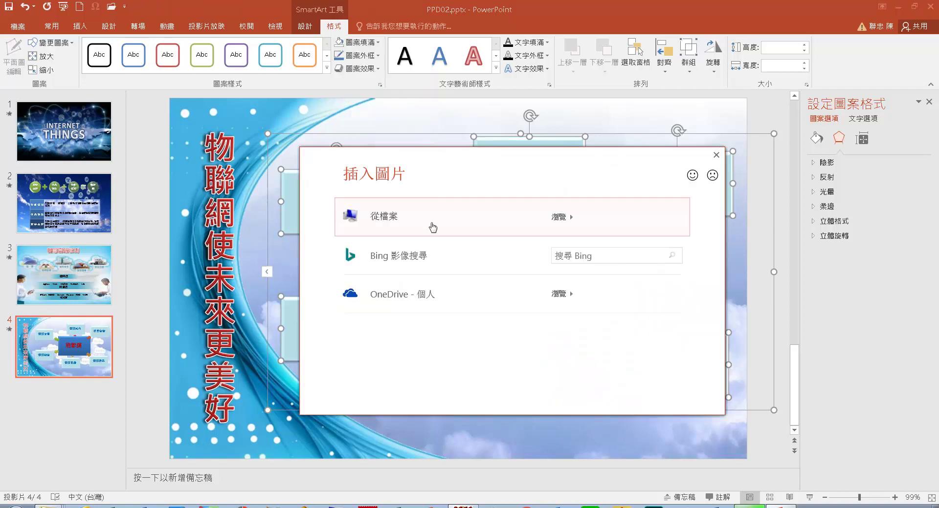
left_click(432, 227)
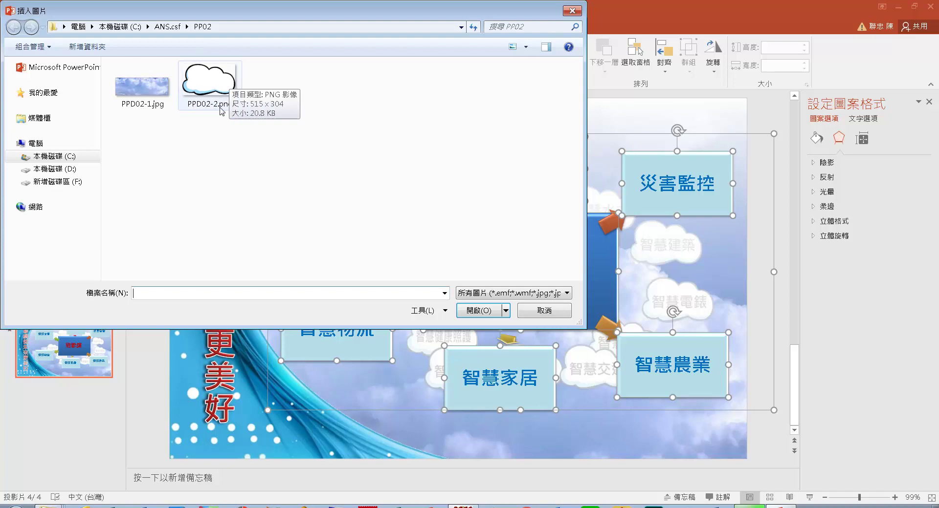
left_click(218, 86)
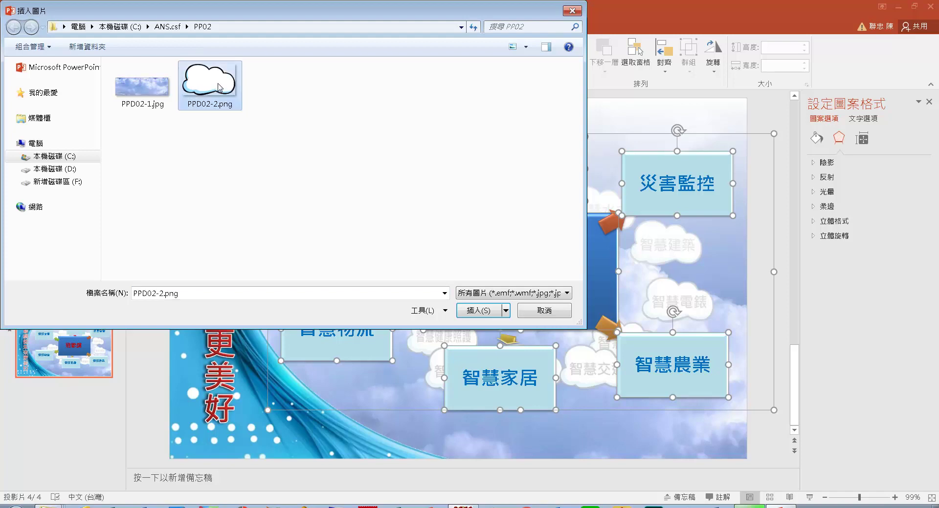
left_click(484, 311)
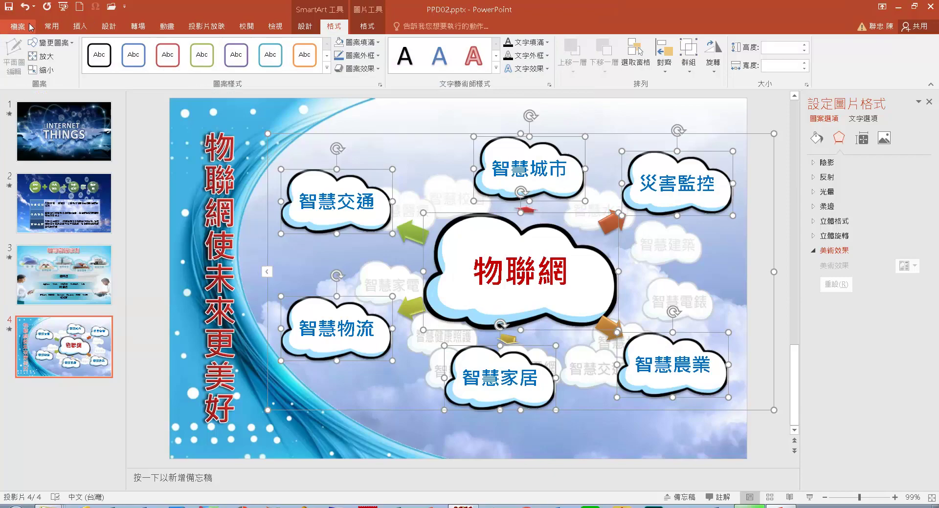
left_click(15, 26)
- Save the file as PPA02.pptx in the PP02 folder, then confirm 術科評分 grading in TQC
left_click(43, 137)
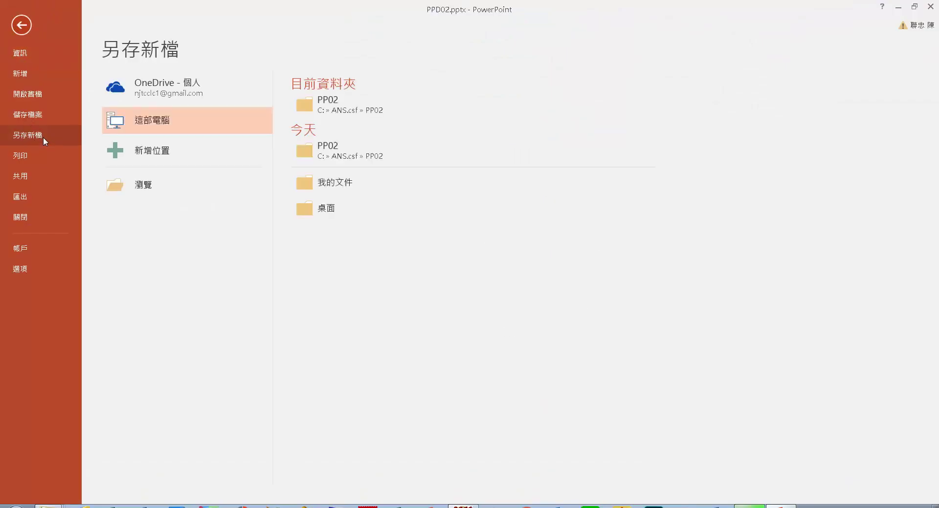
left_click(393, 116)
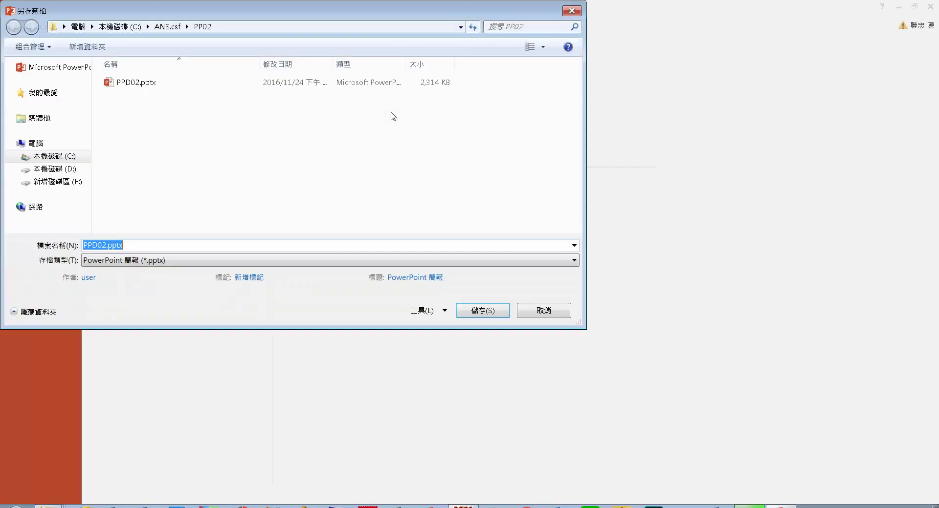
left_click(99, 250)
key("shift+Left")
type("A")
left_click(483, 312)
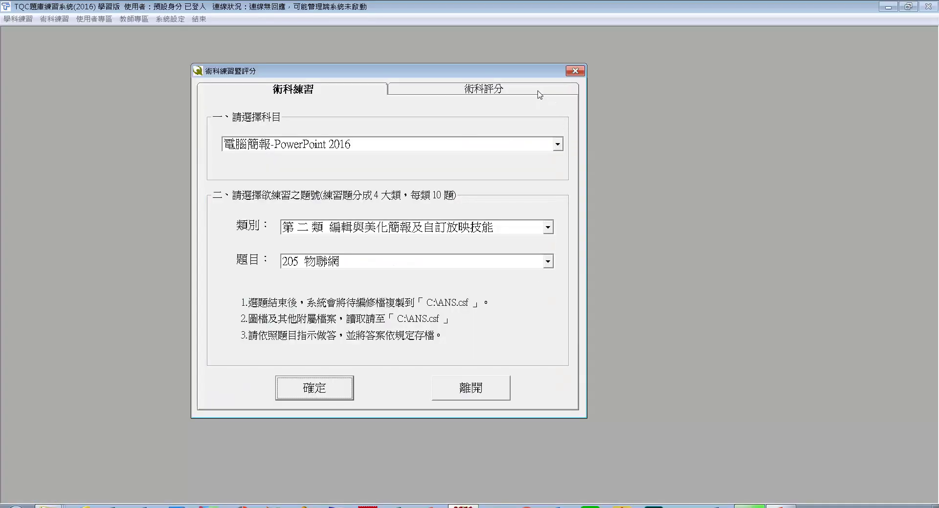
left_click(527, 91)
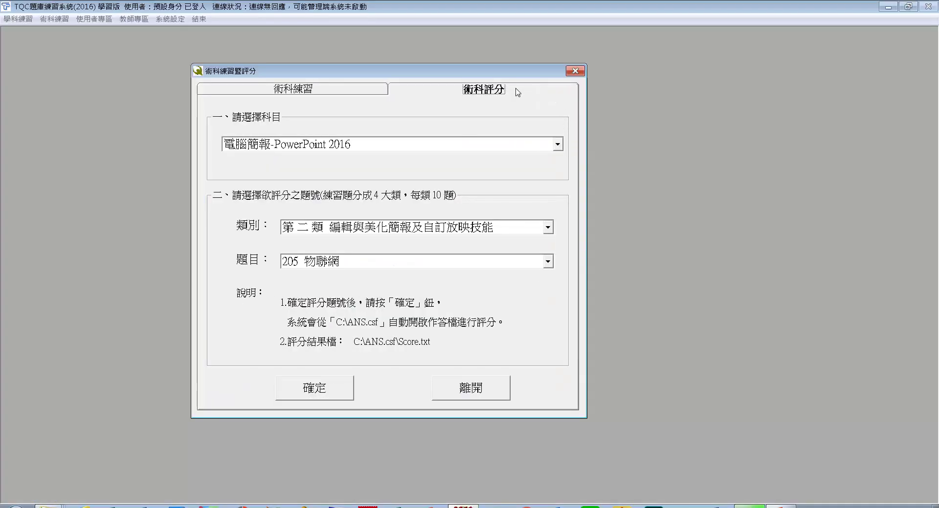
left_click(342, 387)
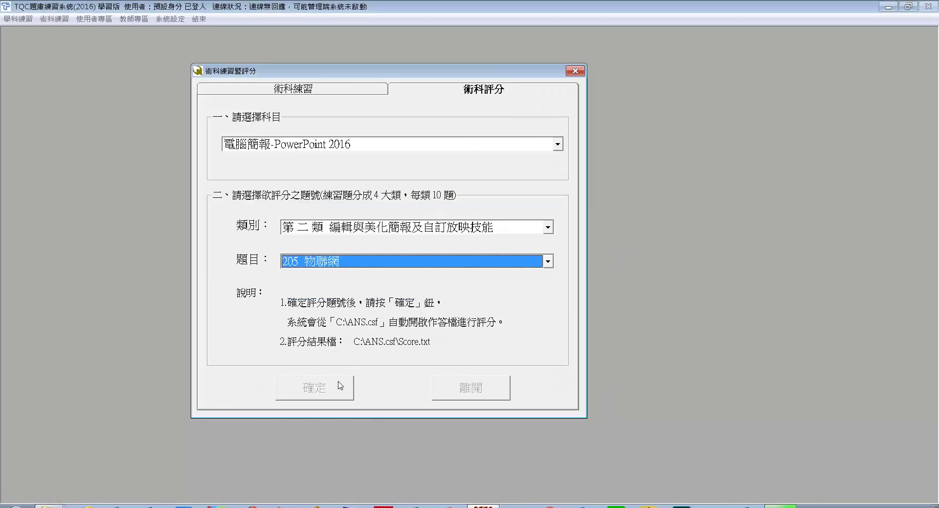